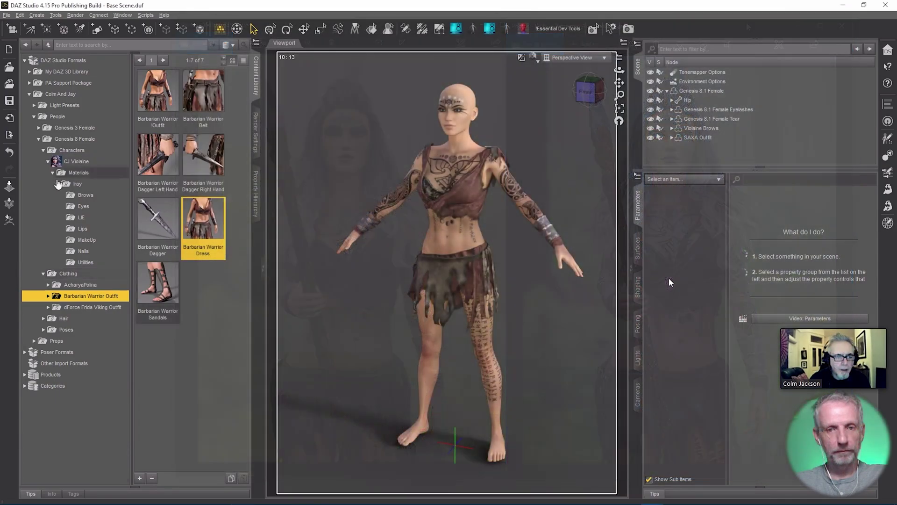
# Frame the Genesis 8.1 Female figure's head and apply the Violaine MakeUp 02 material preset
pyautogui.click(458, 108)
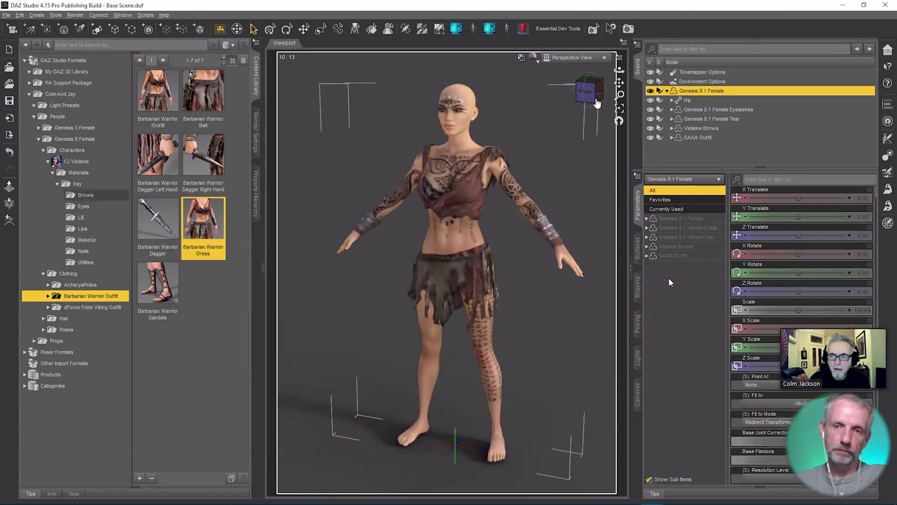
pyautogui.hotkey('ctrl', 'f')
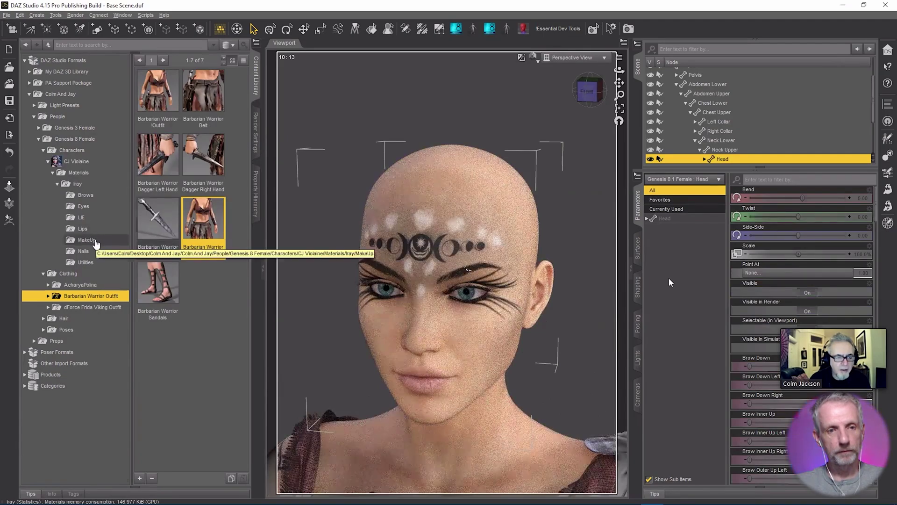
pyautogui.click(87, 240)
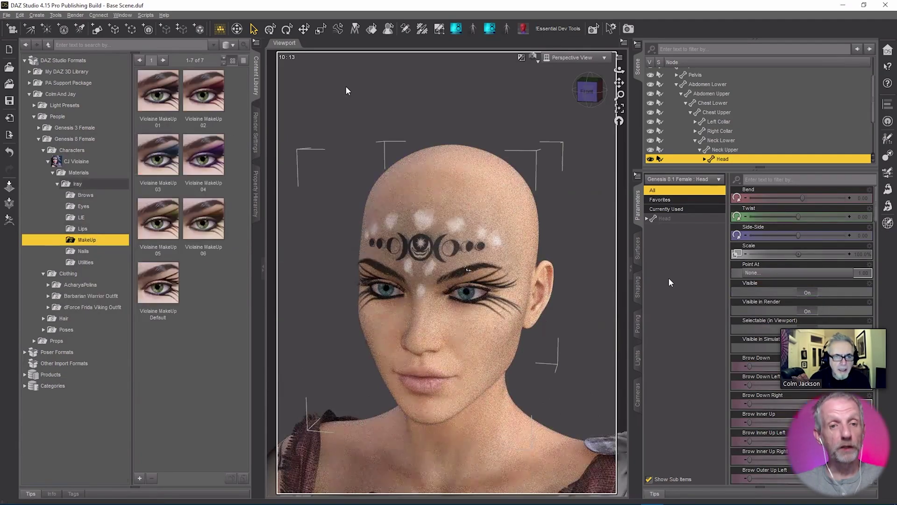
pyautogui.doubleClick(209, 95)
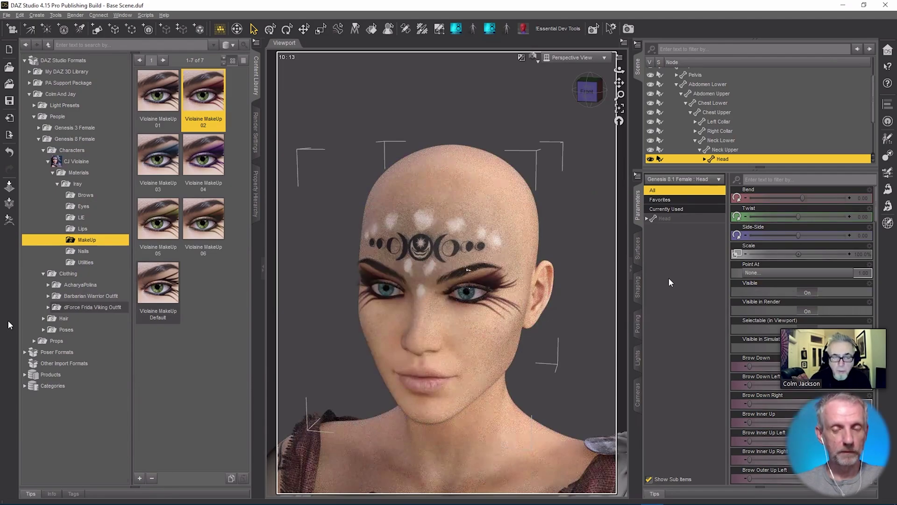
# Apply the Violaine Lip 06 and Violaine Eyes 02 material presets to the figure
pyautogui.click(83, 229)
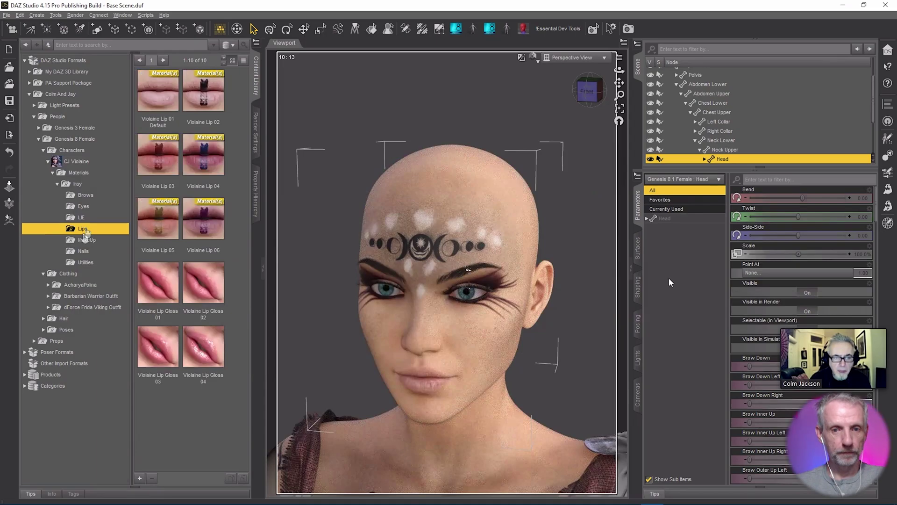
pyautogui.moveTo(153, 173)
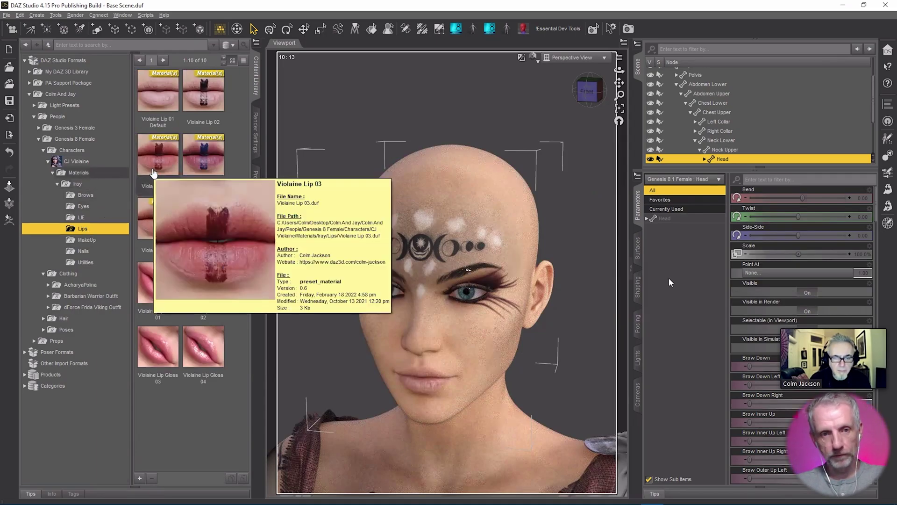
pyautogui.doubleClick(199, 227)
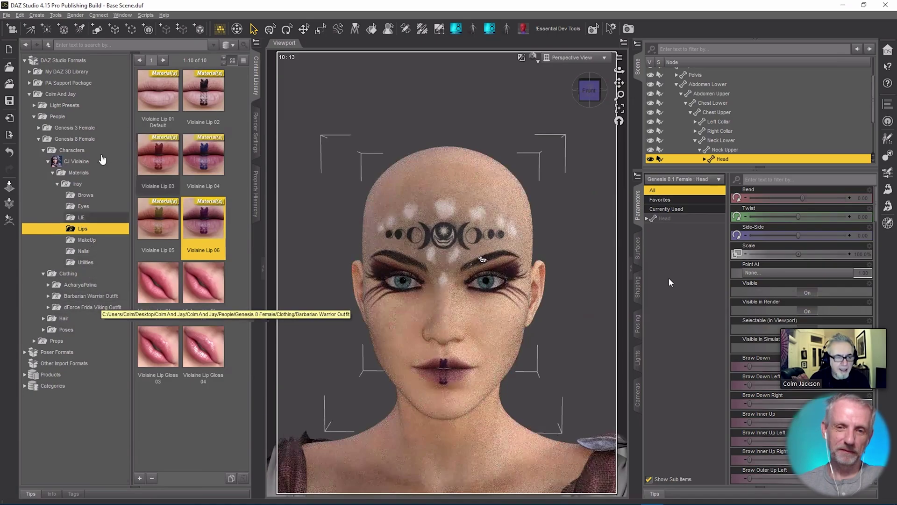
pyautogui.click(84, 206)
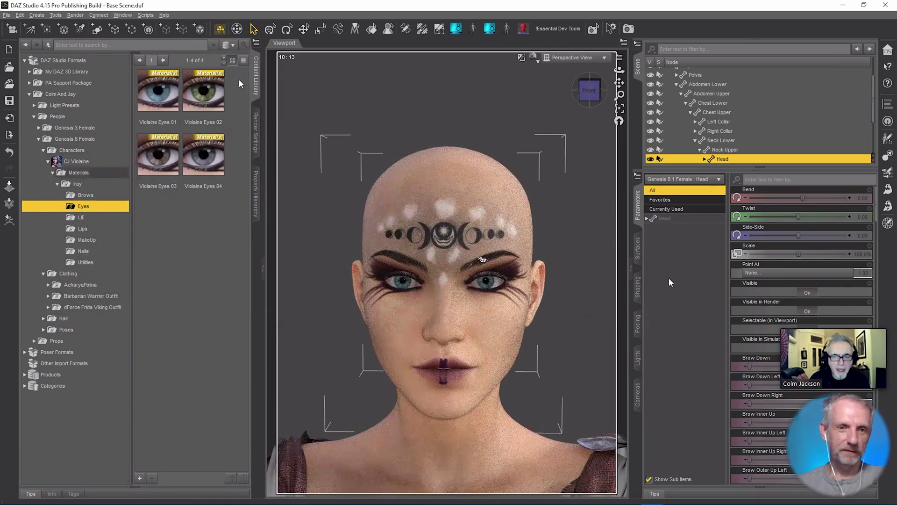
pyautogui.doubleClick(202, 98)
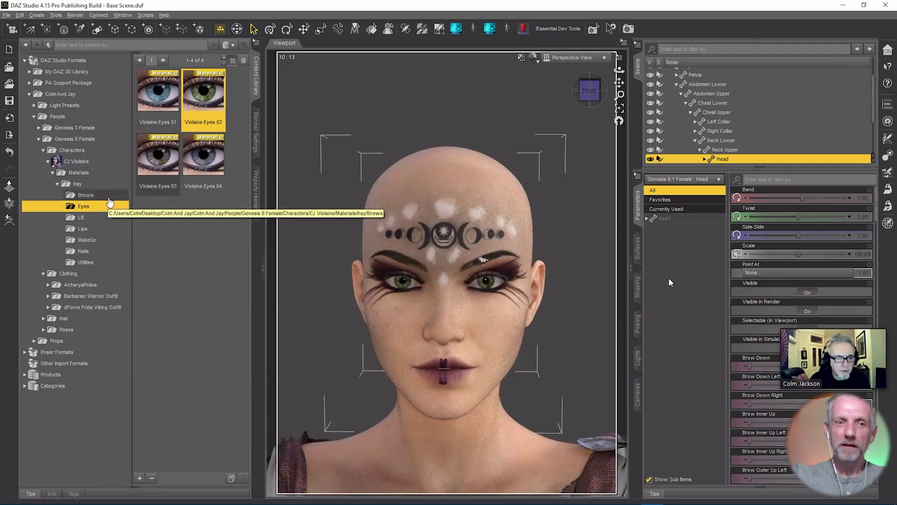
# Apply the layered Violaine Face Dirt LIE preset to the face twice for darker dirt
pyautogui.click(109, 196)
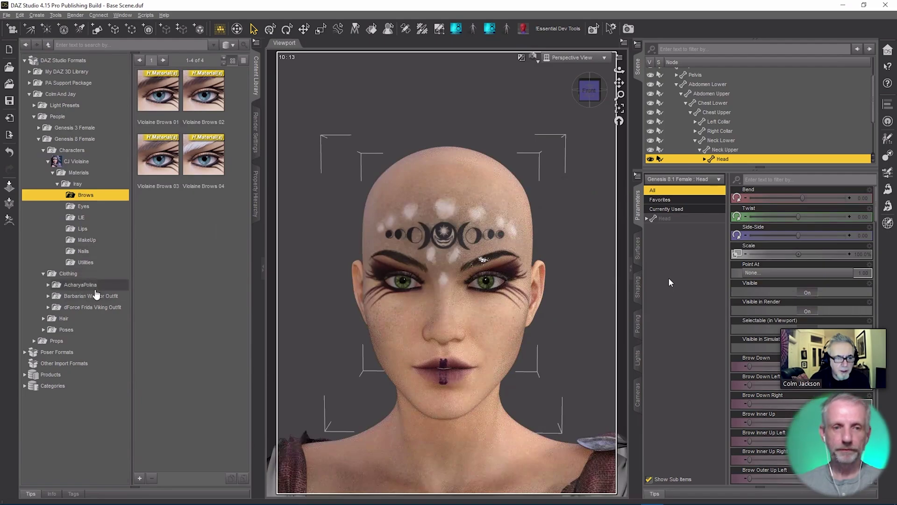
pyautogui.click(91, 217)
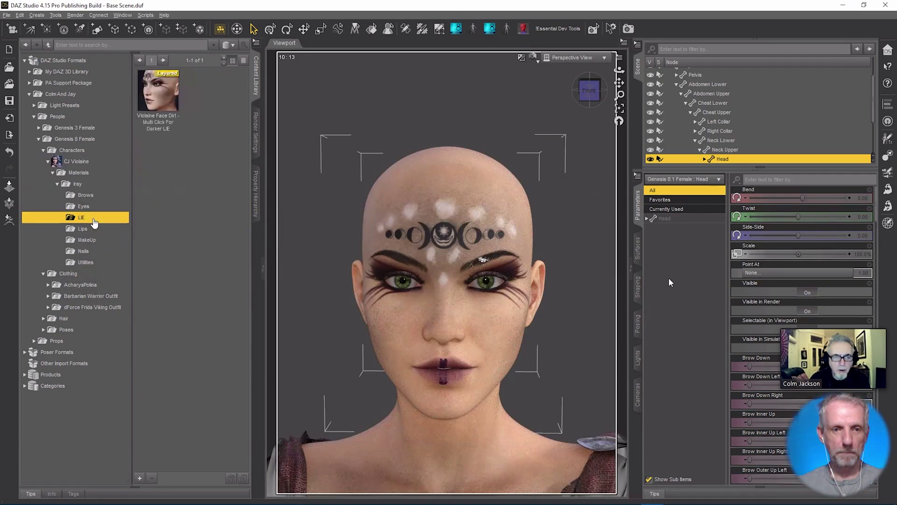
pyautogui.moveTo(163, 102)
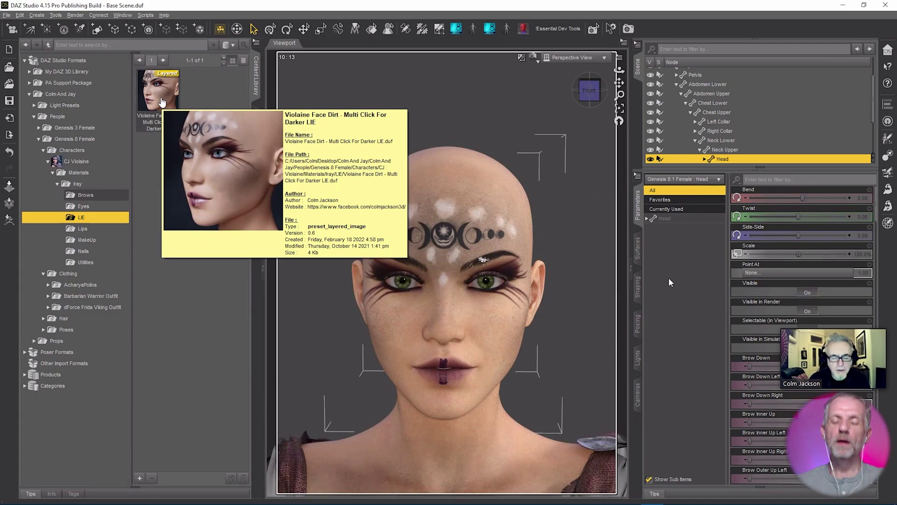
pyautogui.click(163, 102)
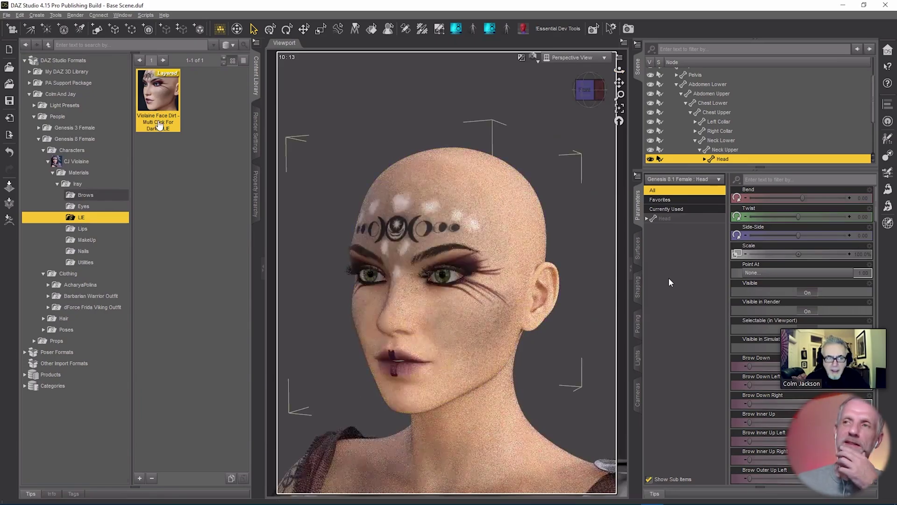
pyautogui.doubleClick(166, 108)
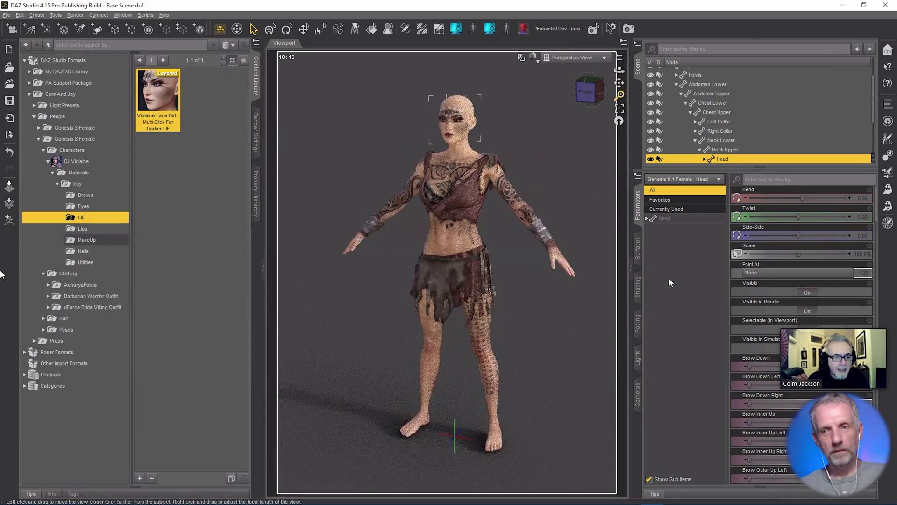
# Apply the Violaine Skin Shine Strong preset from the character's utility materials to the figure
pyautogui.click(86, 262)
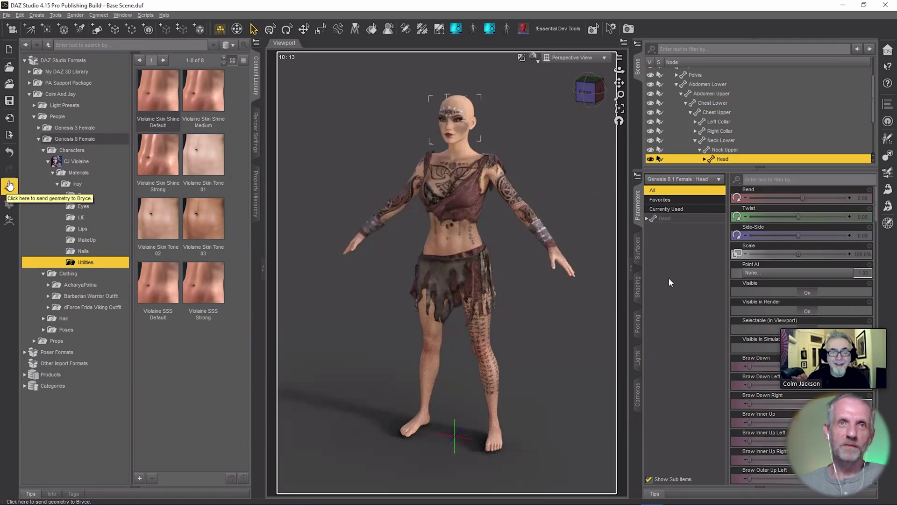
pyautogui.moveTo(160, 170)
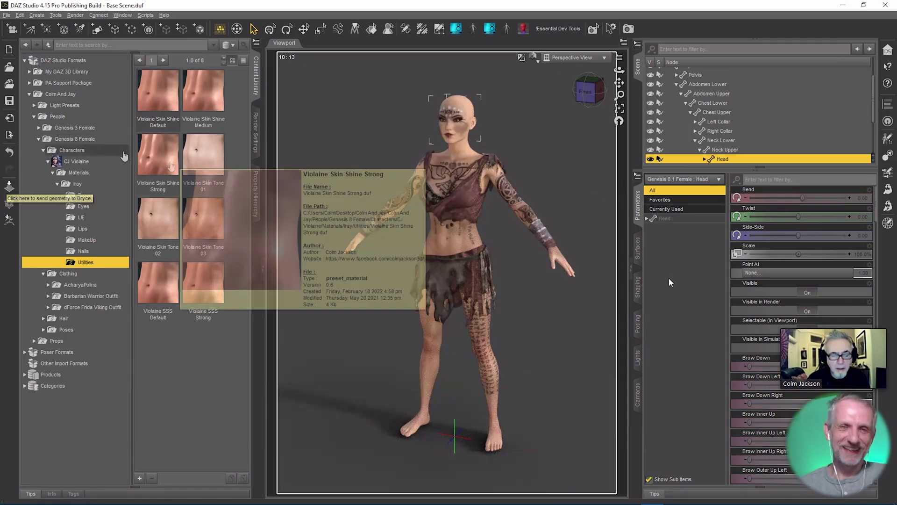
pyautogui.doubleClick(160, 169)
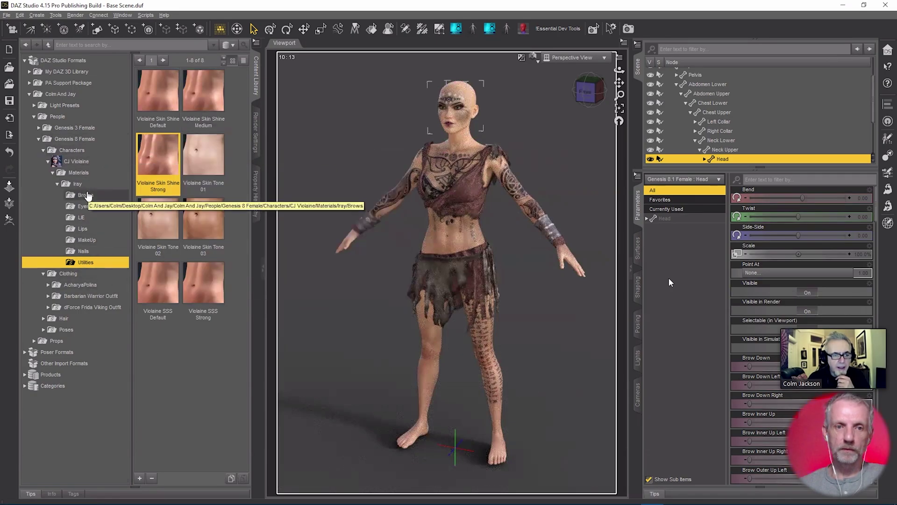
# Load the BW FVO Arm Bracelet from the dForce Frida Viking Outfit onto the Genesis 8.1 Female figure
pyautogui.click(101, 163)
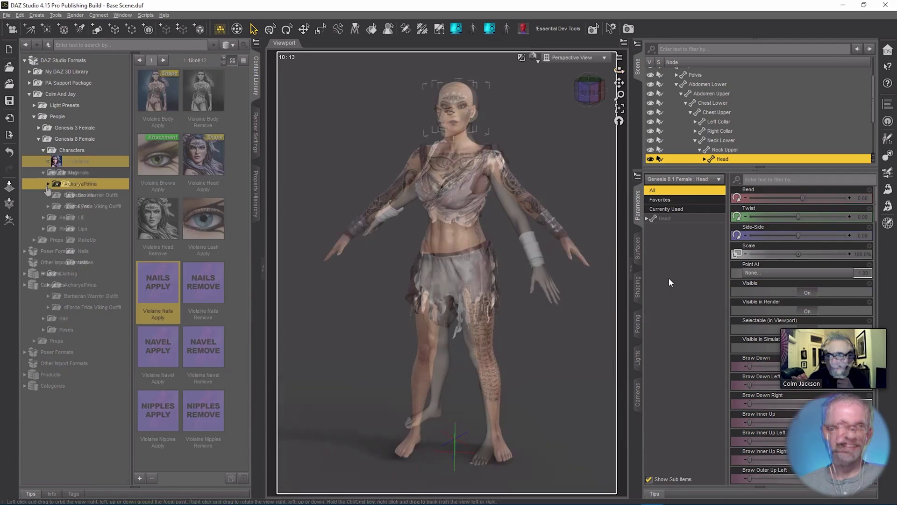
pyautogui.click(48, 183)
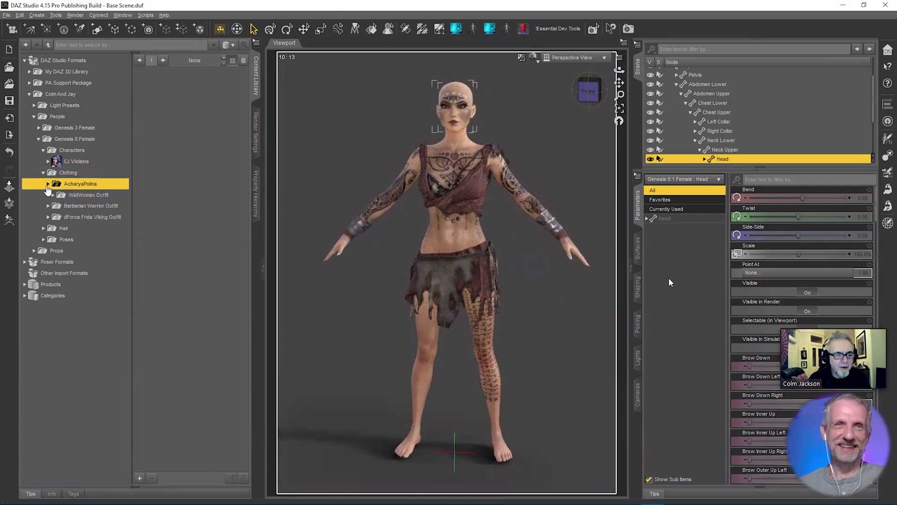
pyautogui.click(103, 196)
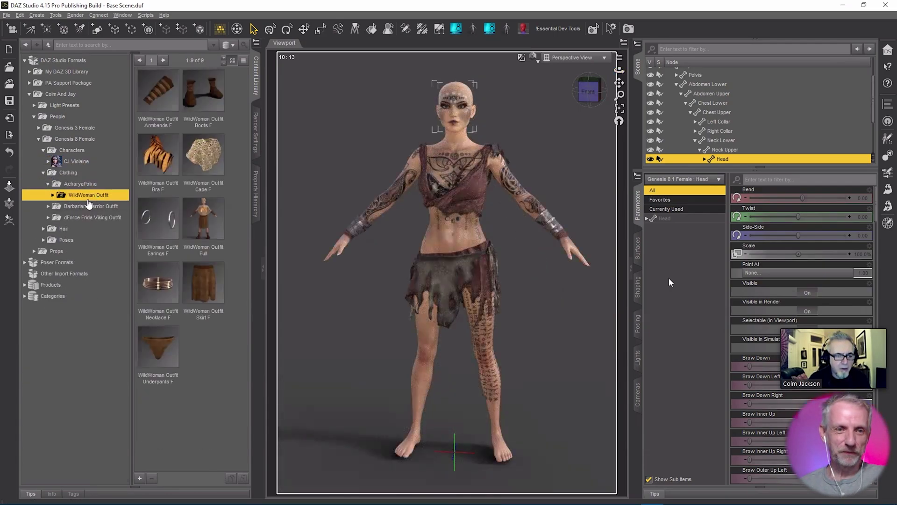
pyautogui.click(86, 218)
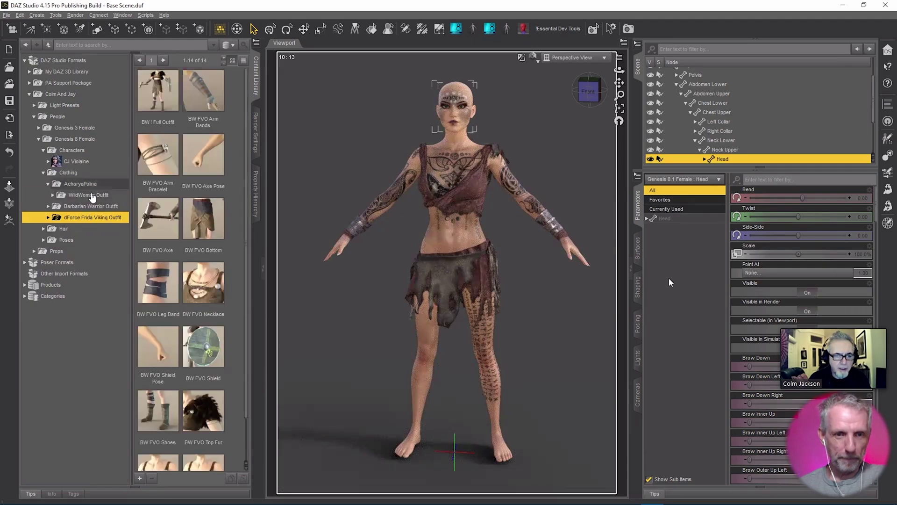
pyautogui.moveTo(163, 133)
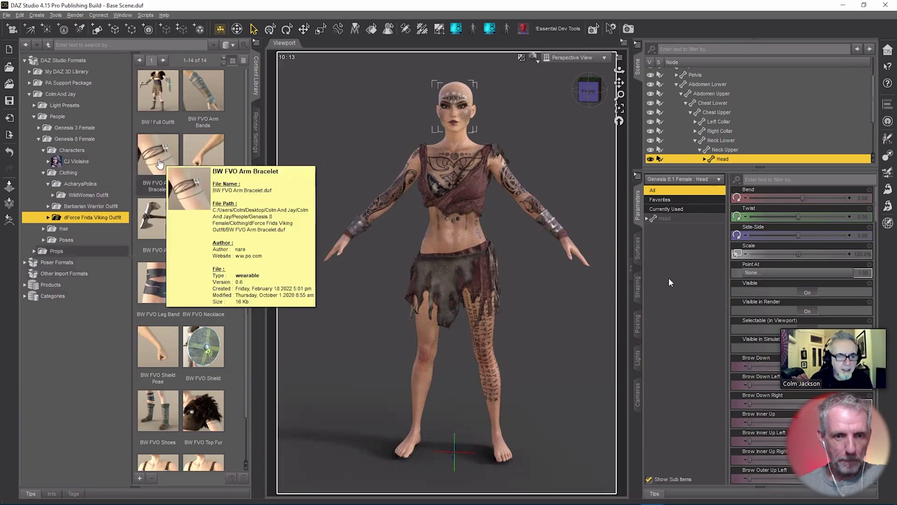
pyautogui.moveTo(203, 159)
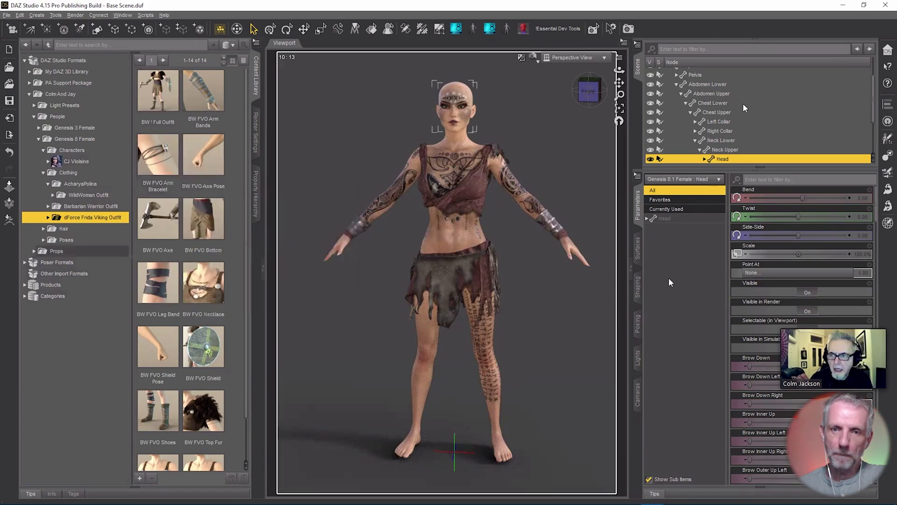
pyautogui.scroll(2, 700, 87)
pyautogui.click(702, 88)
pyautogui.doubleClick(167, 155)
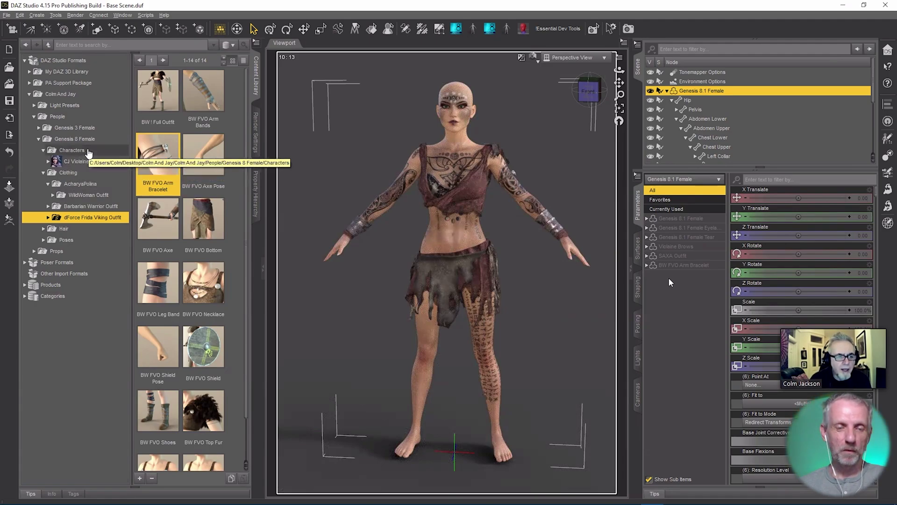
# Apply the Violaine Navel morph preset from the CJ Violaine character folder to the figure
pyautogui.click(84, 162)
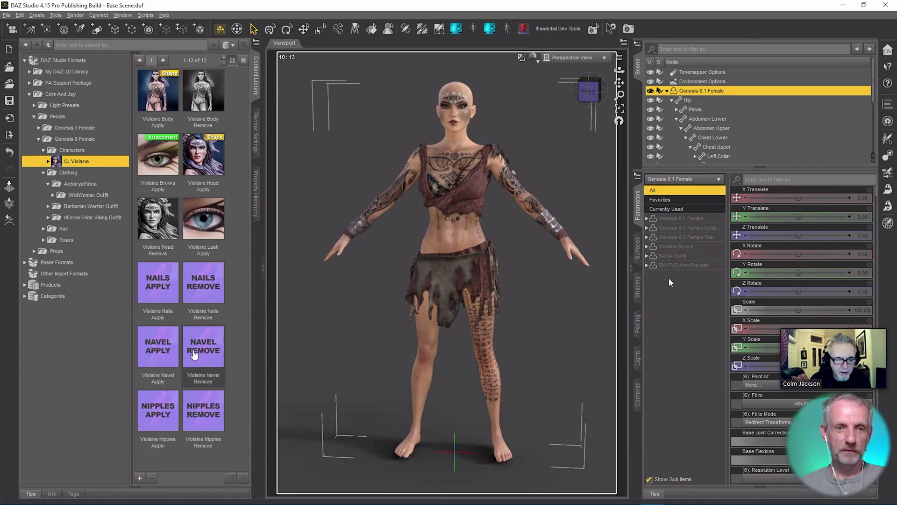
pyautogui.doubleClick(159, 360)
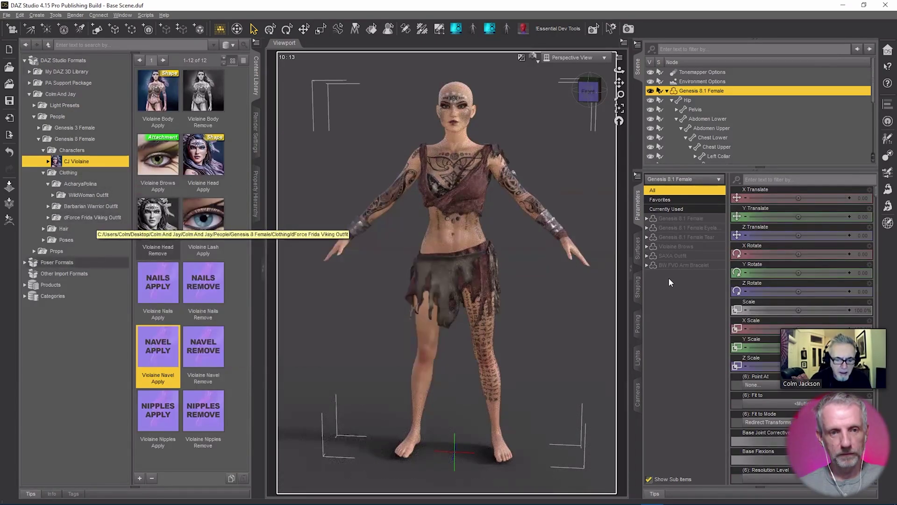
# Switch to Photos to view the processed Violaine reference image, and return to DAZ Studio
pyautogui.moveTo(237, 502)
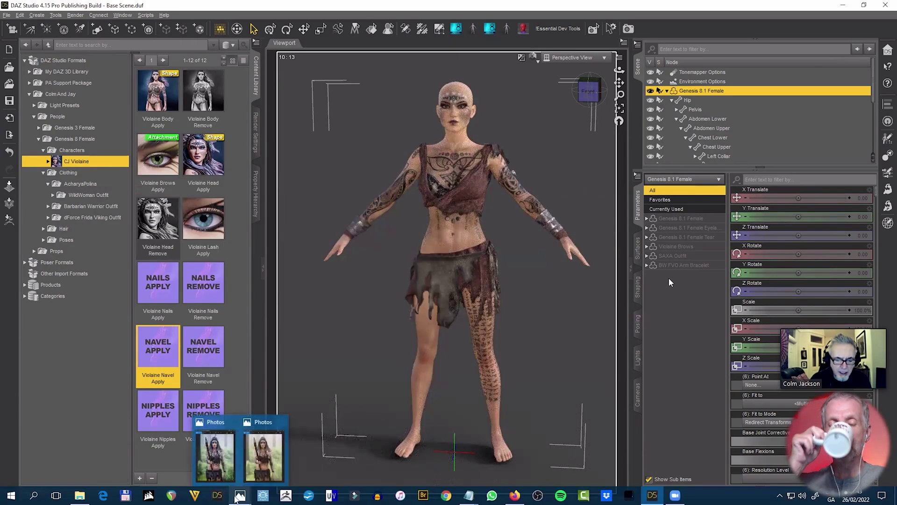
pyautogui.click(215, 469)
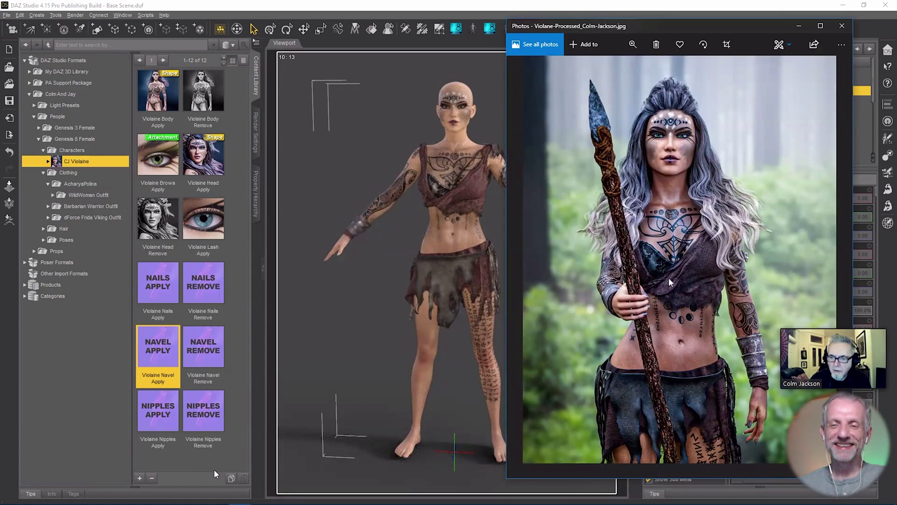
pyautogui.click(796, 29)
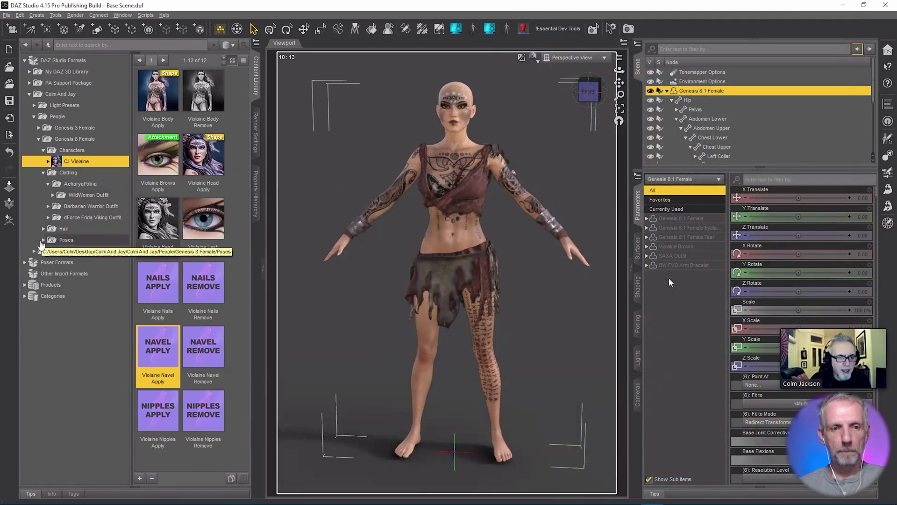
# Try the Someone Wicked Pose 07 preset from the Ensary poses on the figure and undo it
pyautogui.click(43, 241)
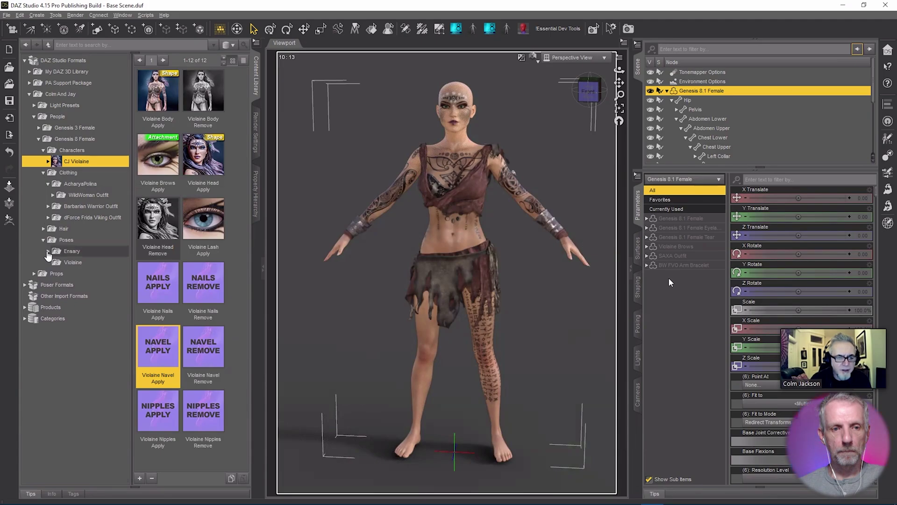
pyautogui.click(47, 252)
pyautogui.click(95, 262)
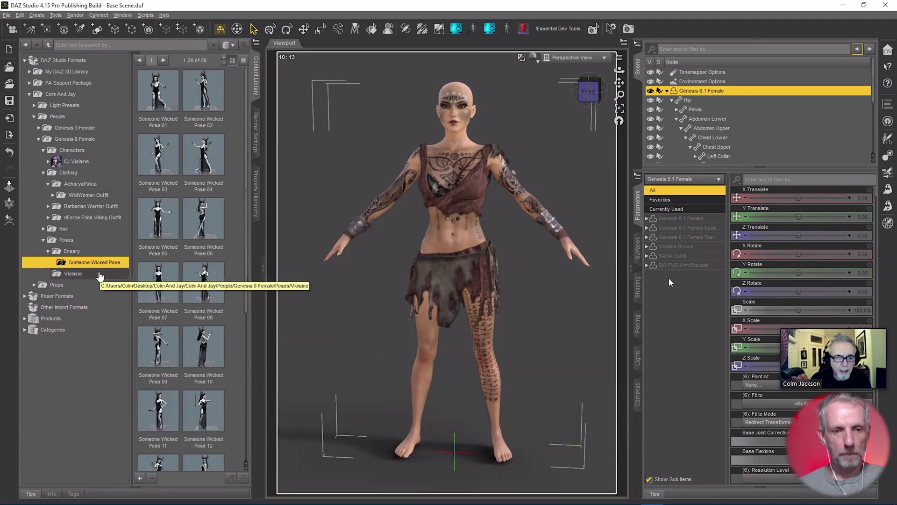
pyautogui.moveTo(165, 282)
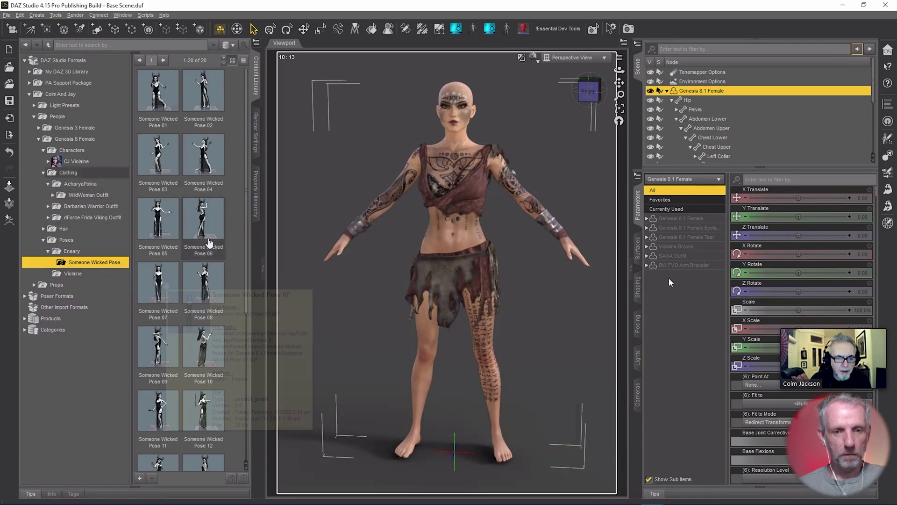
pyautogui.doubleClick(165, 283)
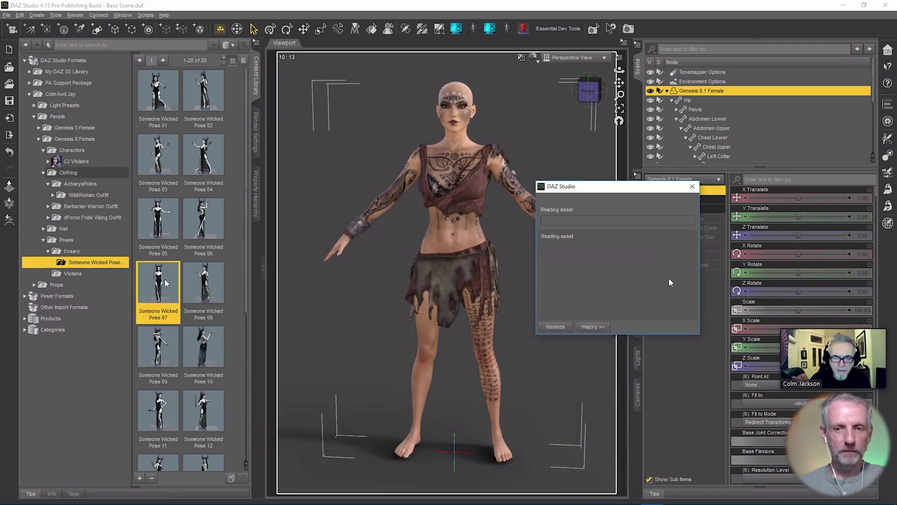
pyautogui.click(20, 15)
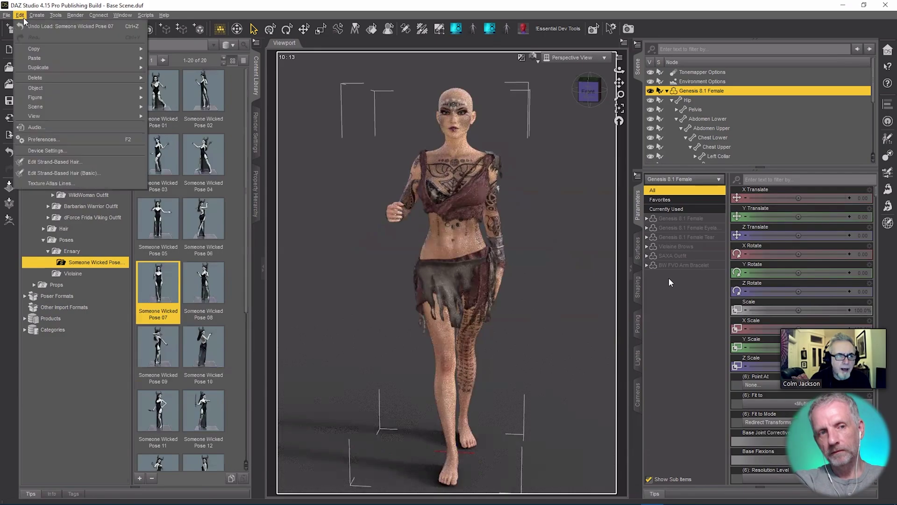
pyautogui.click(34, 27)
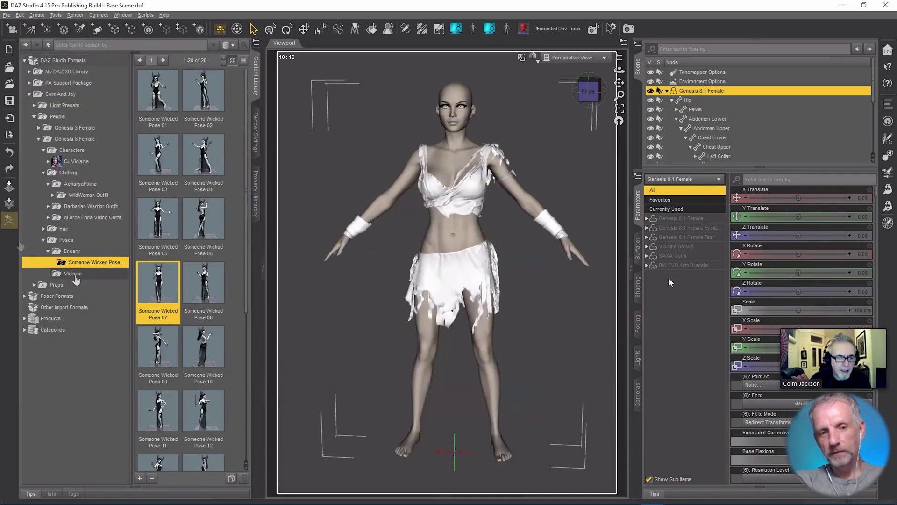
# Try the Violaine Pose preset on the figure and undo it
pyautogui.click(73, 273)
pyautogui.doubleClick(169, 89)
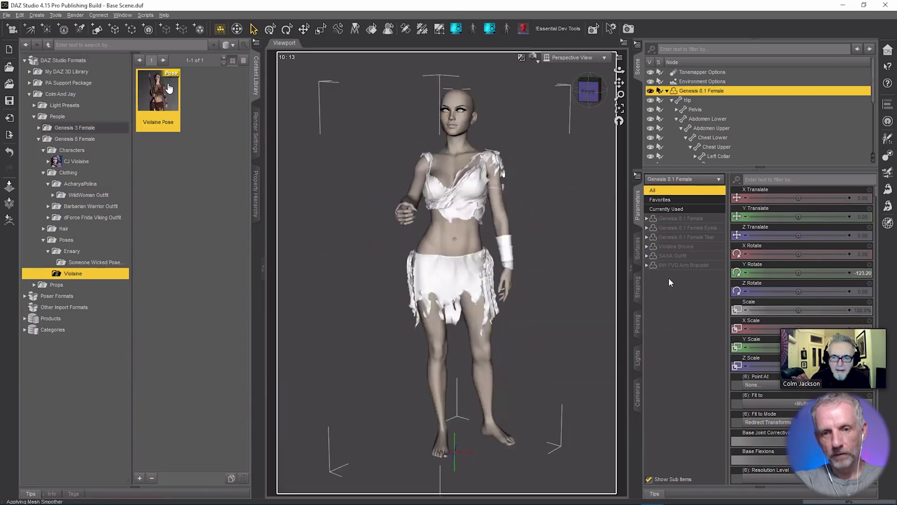
pyautogui.click(19, 15)
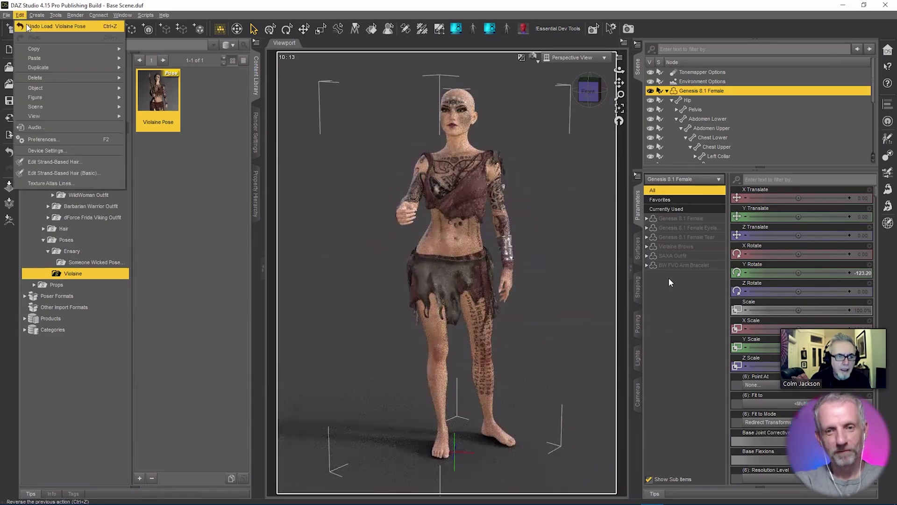
pyautogui.click(27, 27)
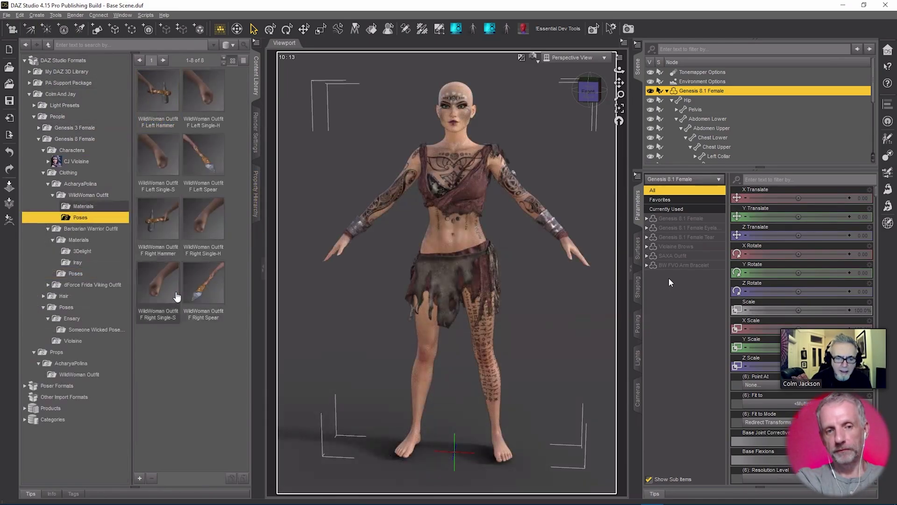
# Apply the WildWoman Outfit F Right Spear and F Right Single-S presets so the figure grips a spear in its right hand
pyautogui.doubleClick(202, 290)
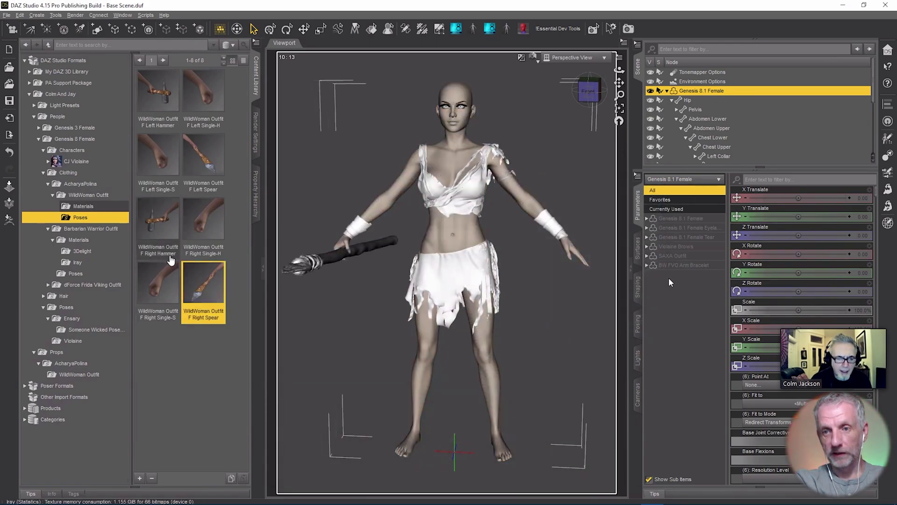
pyautogui.moveTo(203, 252)
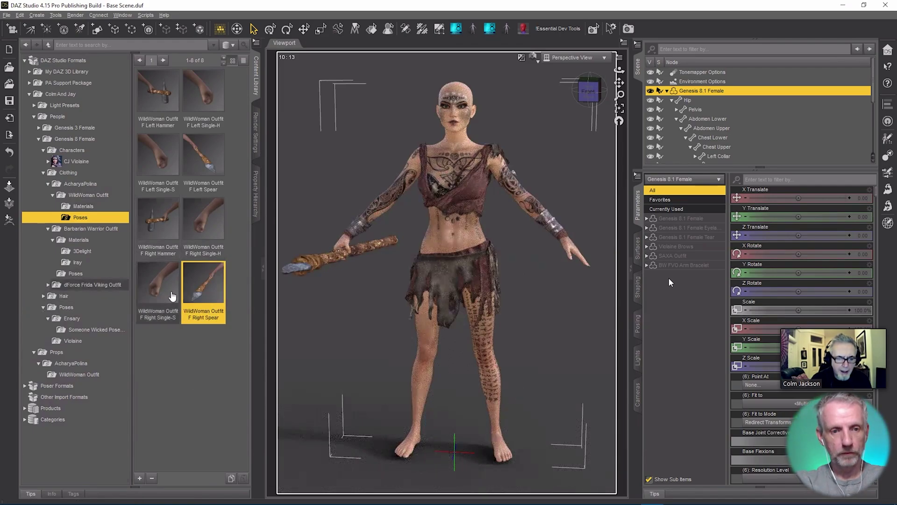
pyautogui.moveTo(172, 296)
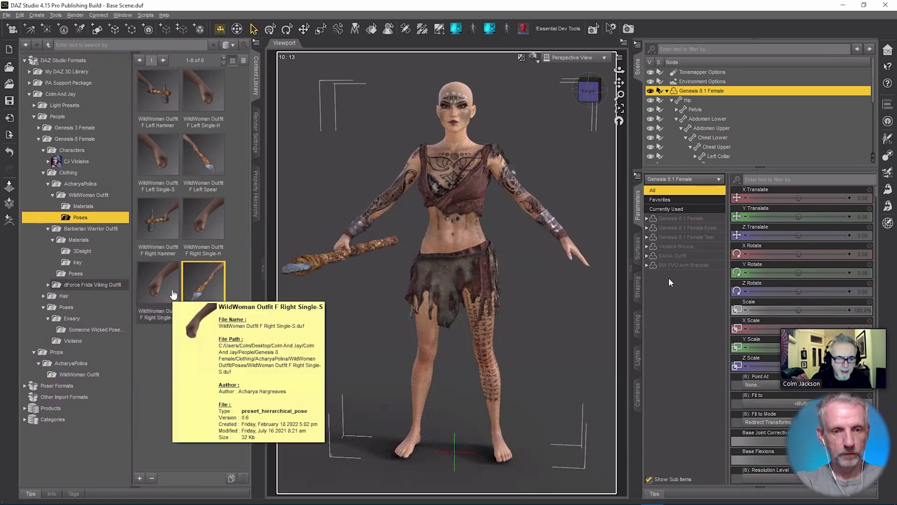
pyautogui.doubleClick(173, 294)
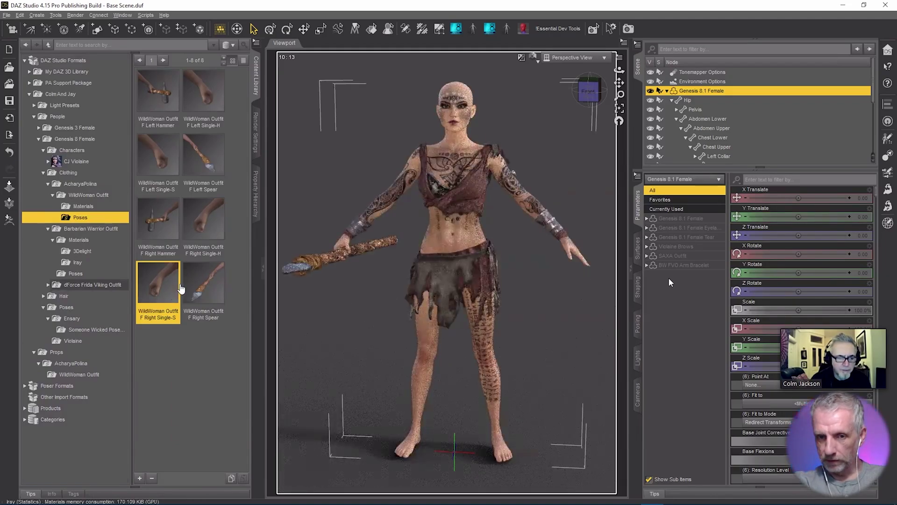
# Apply the Violaine Pose preset to the figure holding the spear
pyautogui.click(89, 340)
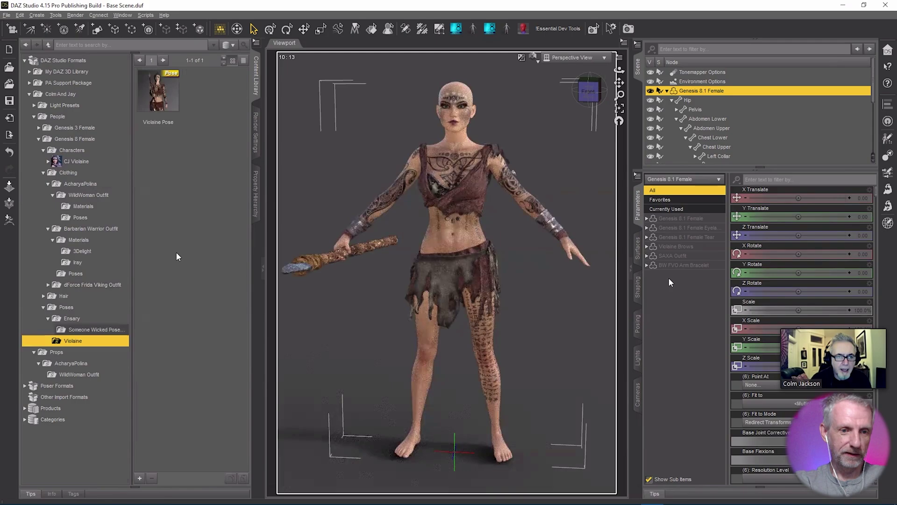
pyautogui.doubleClick(161, 105)
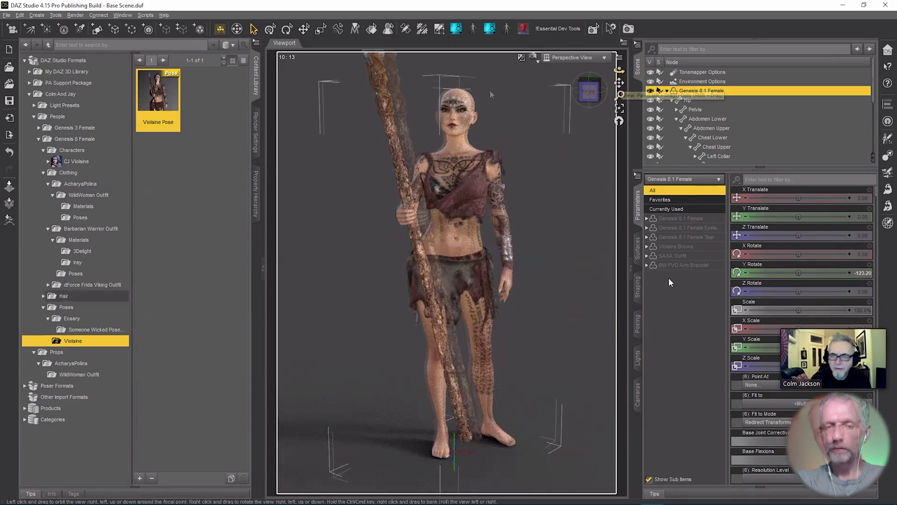
pyautogui.click(401, 115)
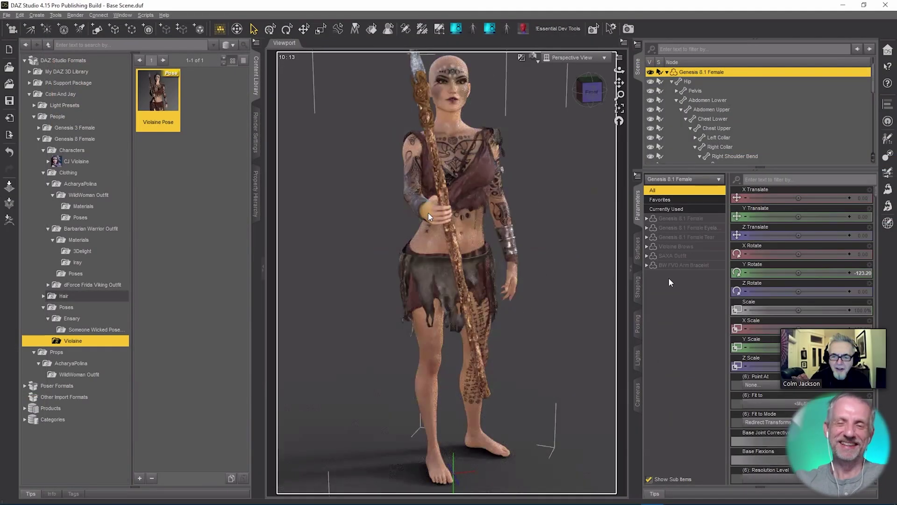
# Shift the WWO Spear F within the right hand's grip to an X Translate of -54.49
pyautogui.click(436, 234)
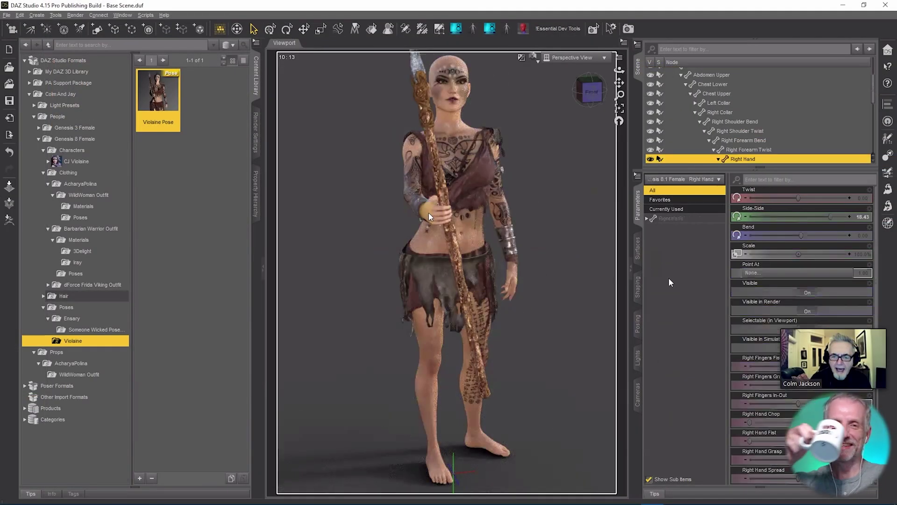
pyautogui.click(620, 109)
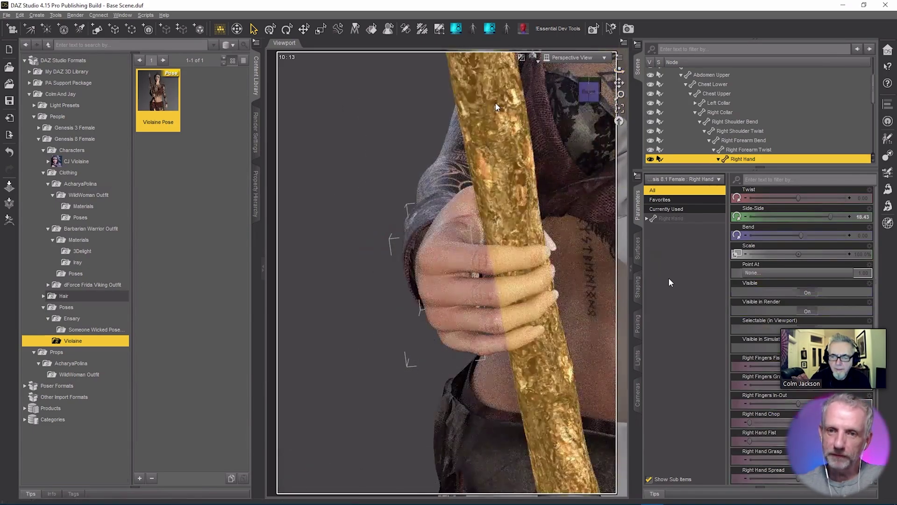
pyautogui.click(496, 104)
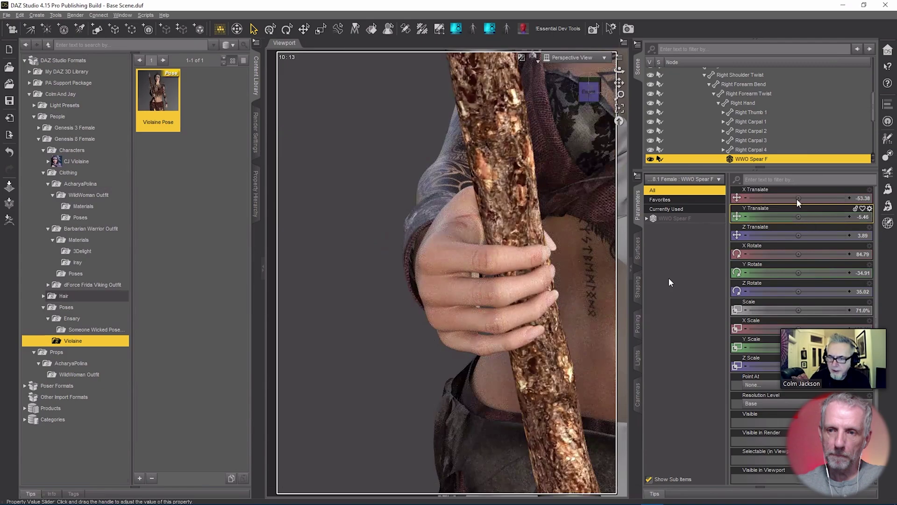
pyautogui.moveTo(803, 203); pyautogui.dragTo(800, 203)
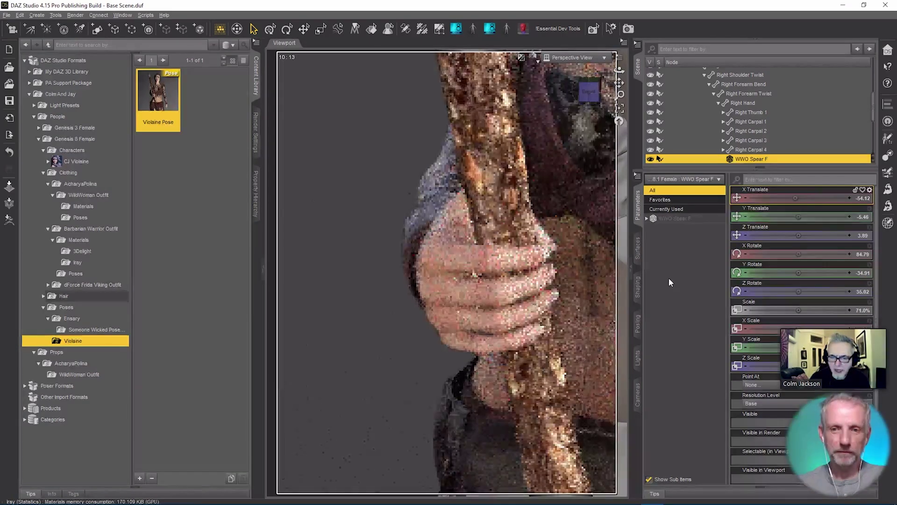
pyautogui.click(796, 198)
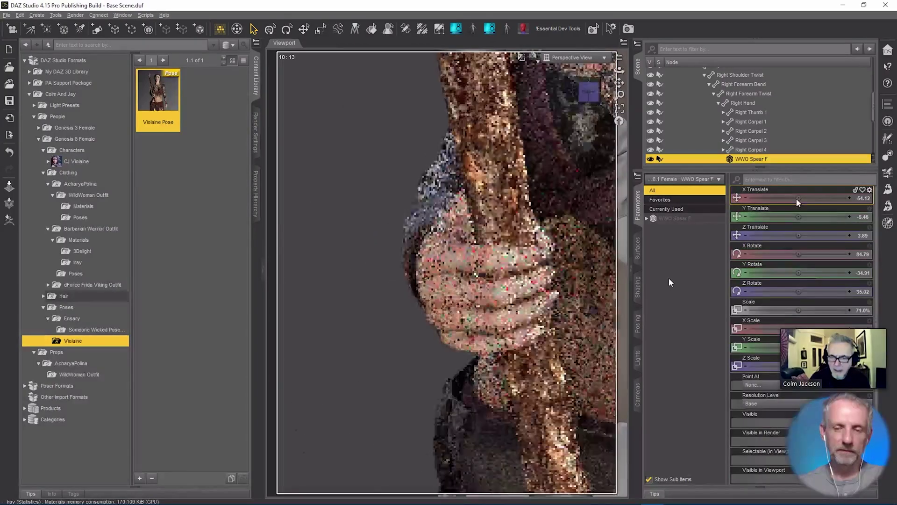
pyautogui.moveTo(800, 202); pyautogui.dragTo(796, 202)
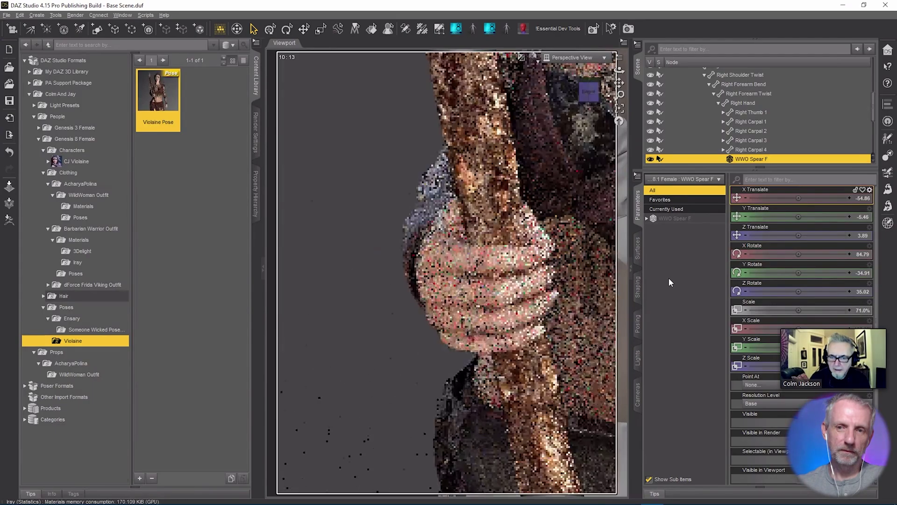
pyautogui.hotkey('ctrl', 'z')
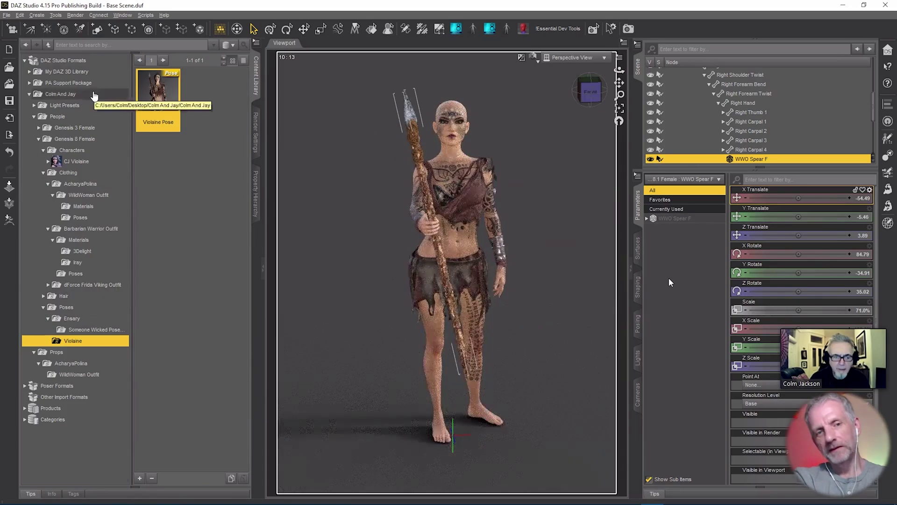
# Load the Ulani Hair onto the Genesis 8.1 Female figure
pyautogui.click(449, 154)
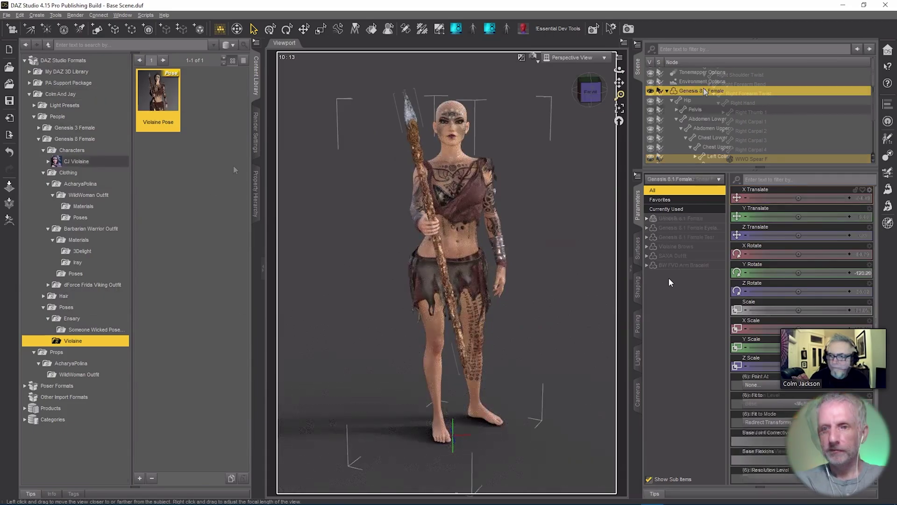
pyautogui.click(672, 100)
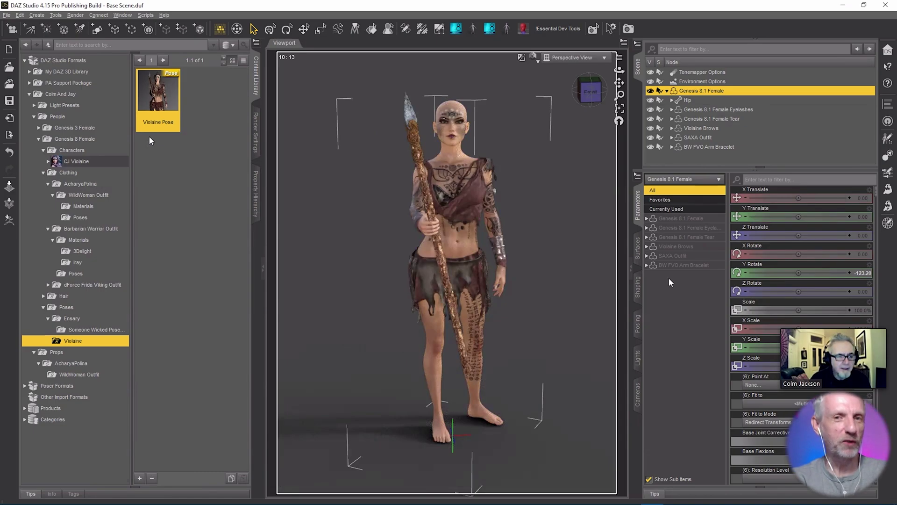
pyautogui.click(74, 185)
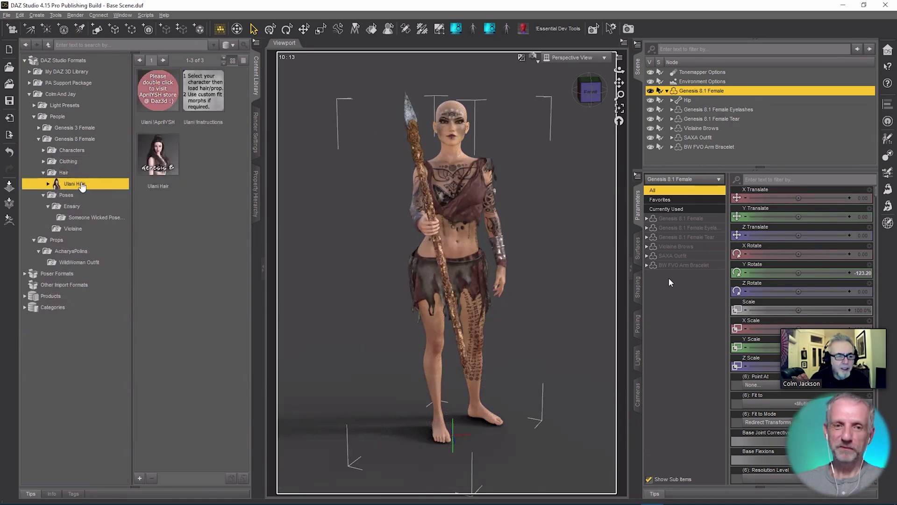
pyautogui.doubleClick(157, 167)
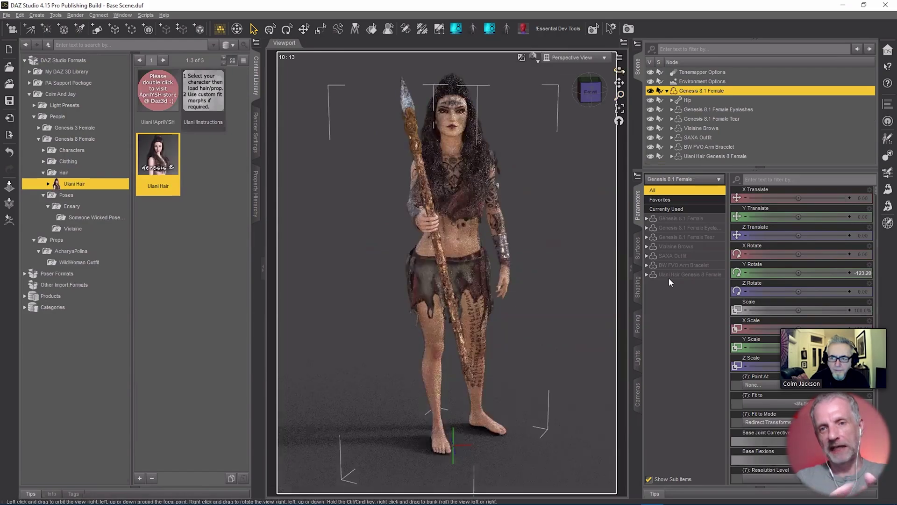
pyautogui.moveTo(619, 70); pyautogui.dragTo(624, 71)
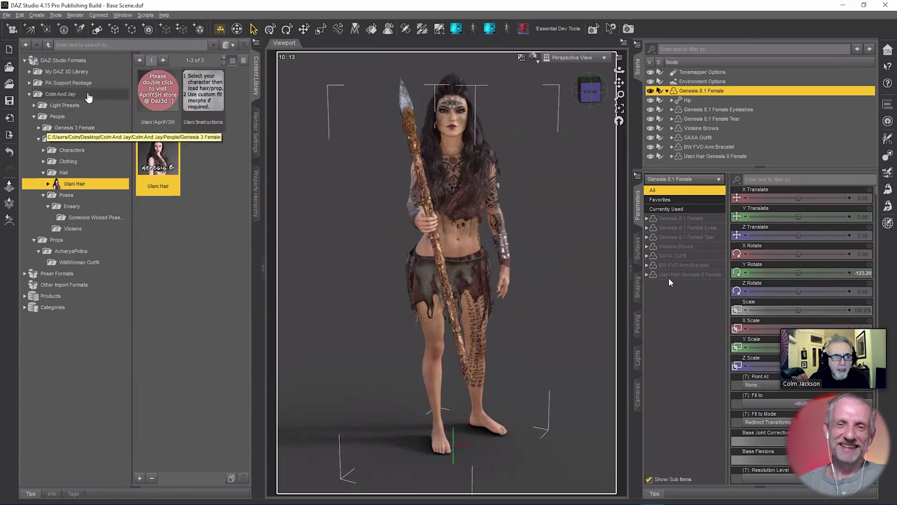
# Create a new camera that copies the active perspective view, and look through it in the viewport
pyautogui.click(11, 29)
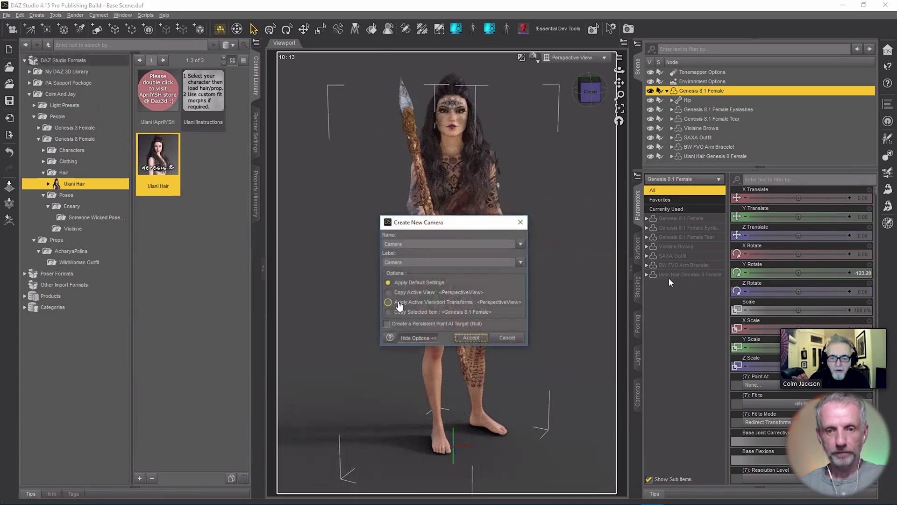
pyautogui.click(388, 293)
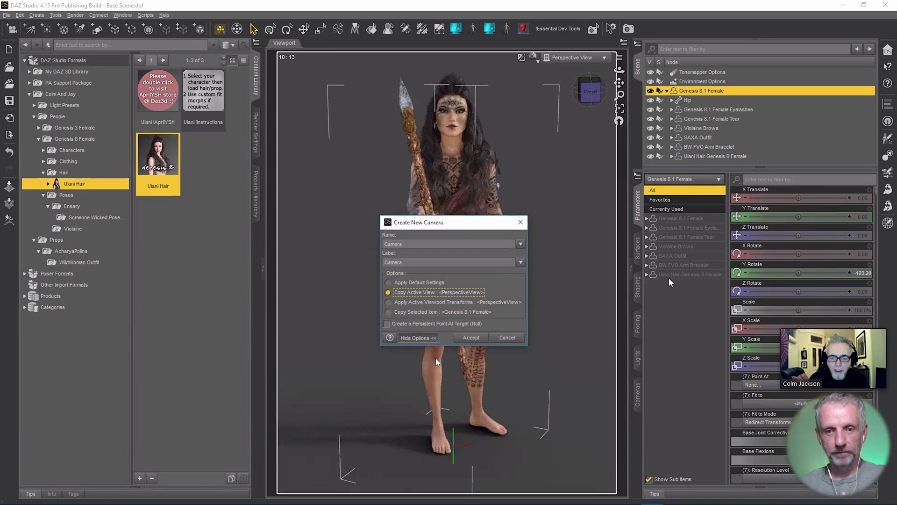
pyautogui.click(479, 337)
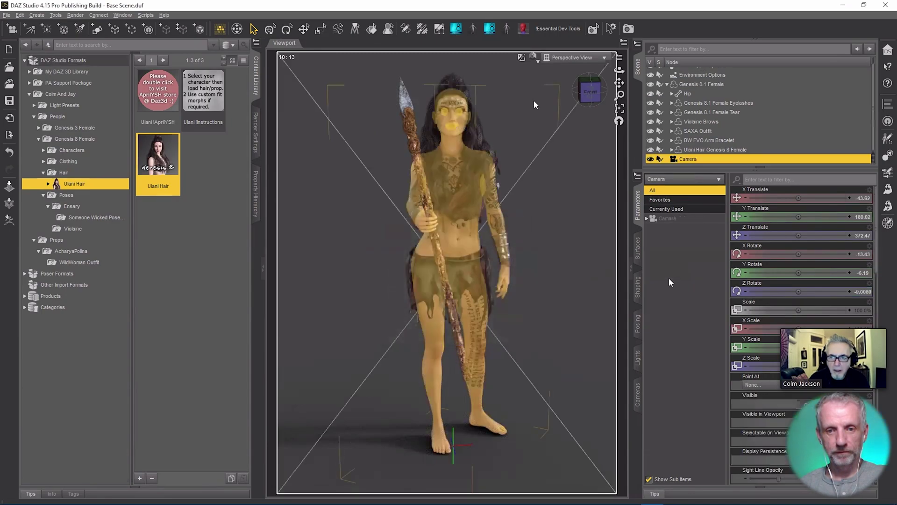
pyautogui.click(577, 58)
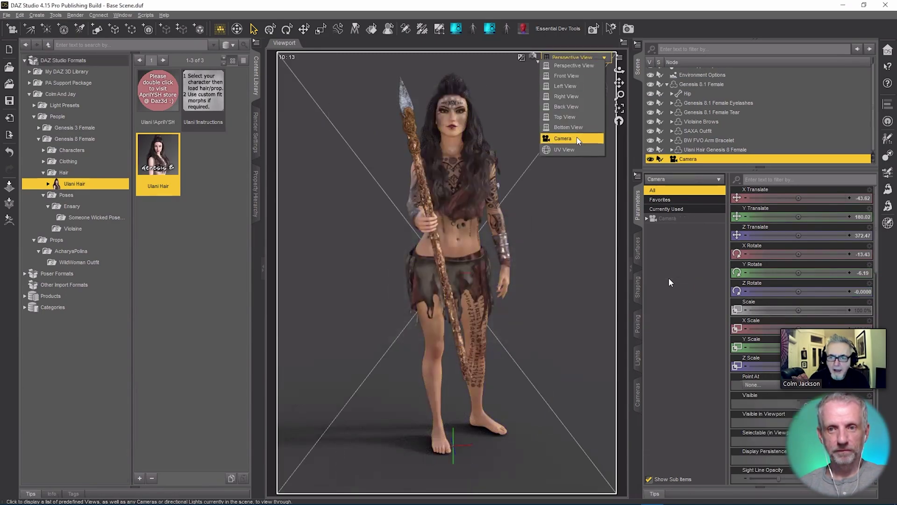
pyautogui.click(561, 137)
# Set the viewport draw style to Texture Shaded and move the camera in to frame the figure from head to thighs
pyautogui.moveTo(620, 95); pyautogui.dragTo(589, 94)
pyautogui.click(535, 58)
pyautogui.click(527, 183)
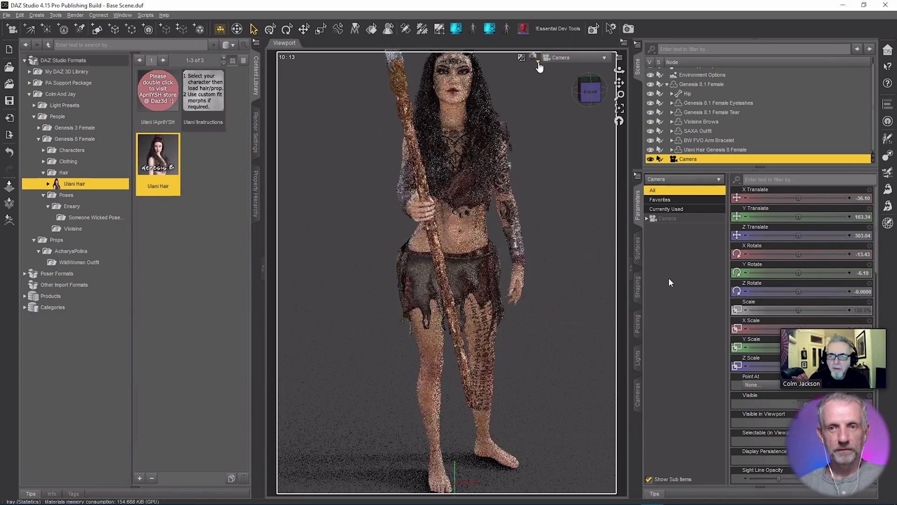
pyautogui.click(537, 60)
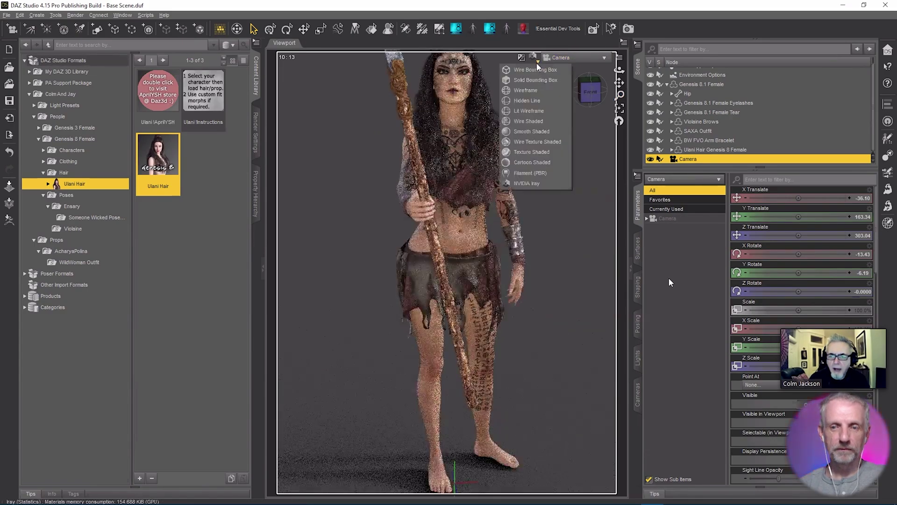
pyautogui.click(554, 156)
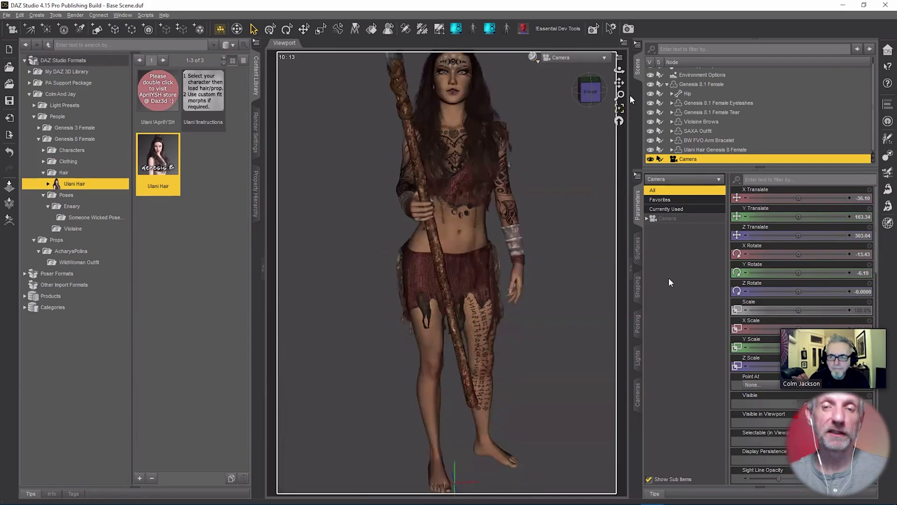
pyautogui.moveTo(620, 94)
pyautogui.mouseDown()
pyautogui.moveTo(621, 72)
pyautogui.moveTo(620, 98)
pyautogui.mouseUp()
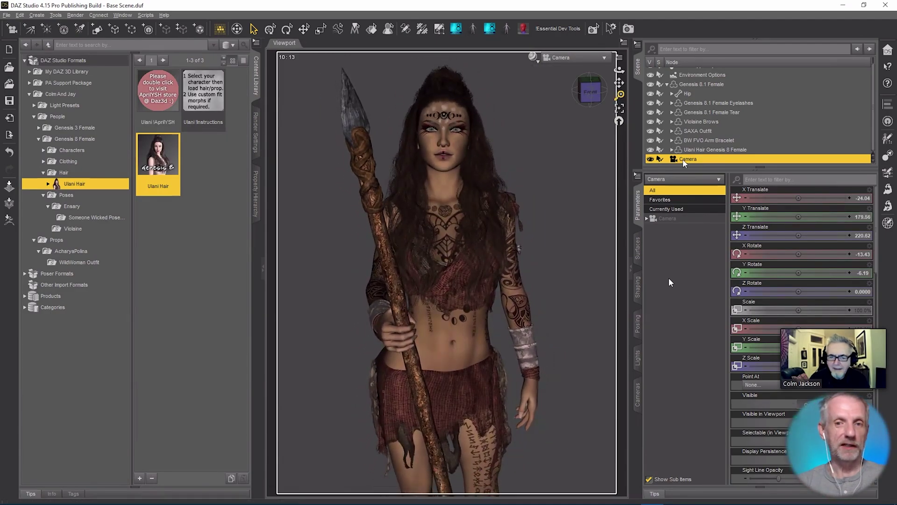
# Try the camera's Headlamp Mode at Off, and return to the Camera parameter group
pyautogui.click(647, 218)
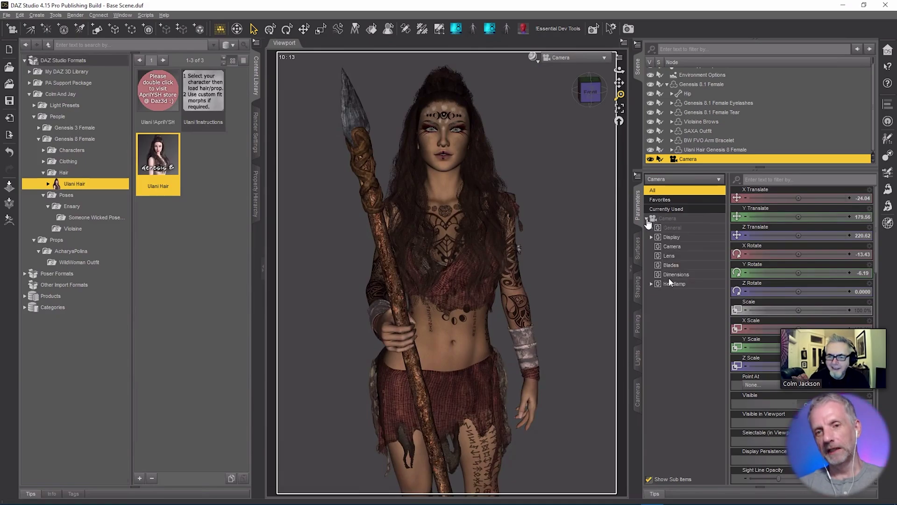
pyautogui.click(693, 248)
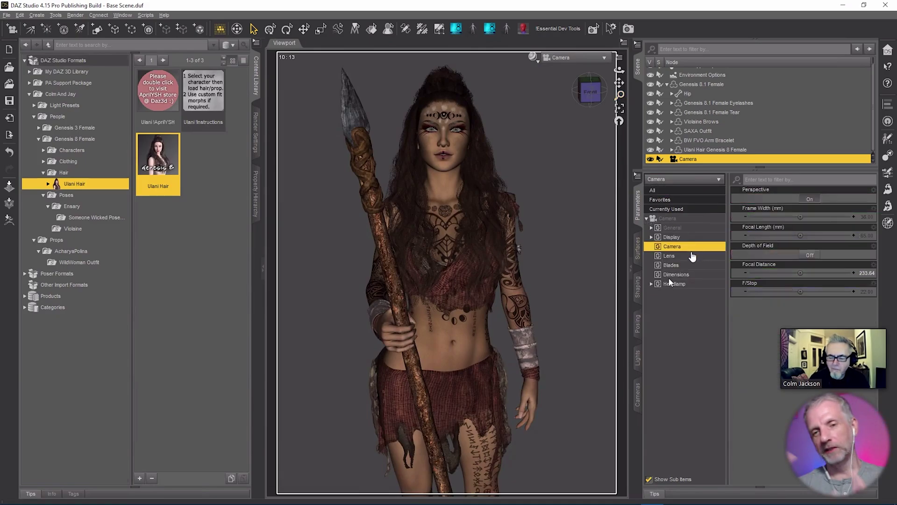
pyautogui.click(689, 284)
pyautogui.click(763, 200)
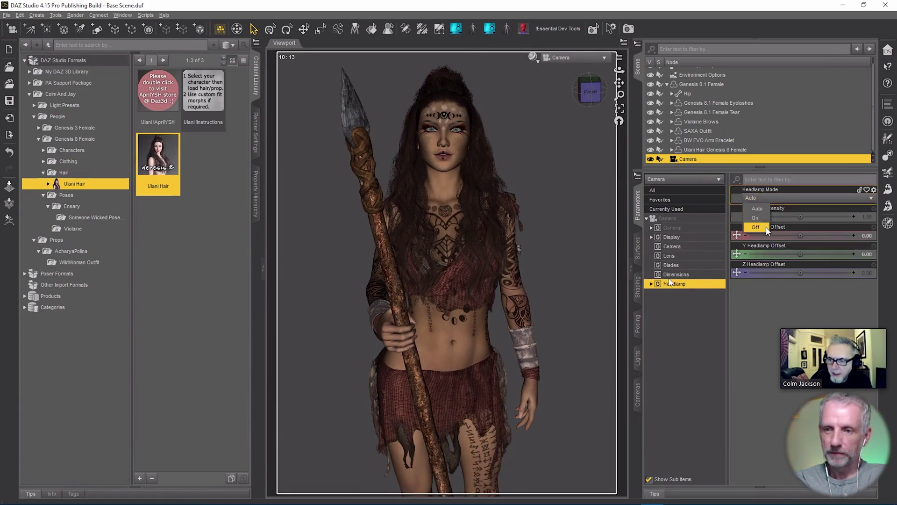
pyautogui.click(767, 226)
pyautogui.click(765, 198)
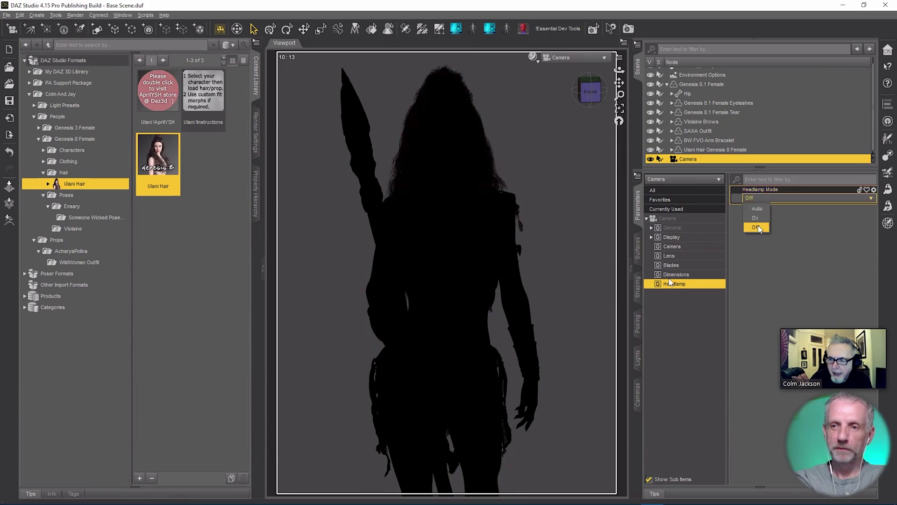
pyautogui.click(757, 224)
pyautogui.click(699, 247)
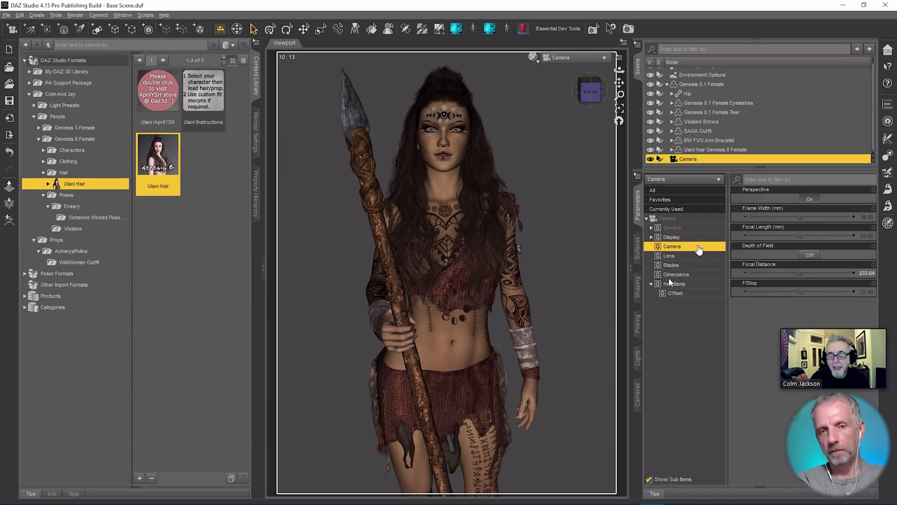
# Raise the camera's focal length to about 103 mm and pull the camera back to frame the figure from head to thighs
pyautogui.moveTo(800, 235)
pyautogui.mouseDown()
pyautogui.moveTo(821, 235)
pyautogui.moveTo(807, 235)
pyautogui.mouseUp()
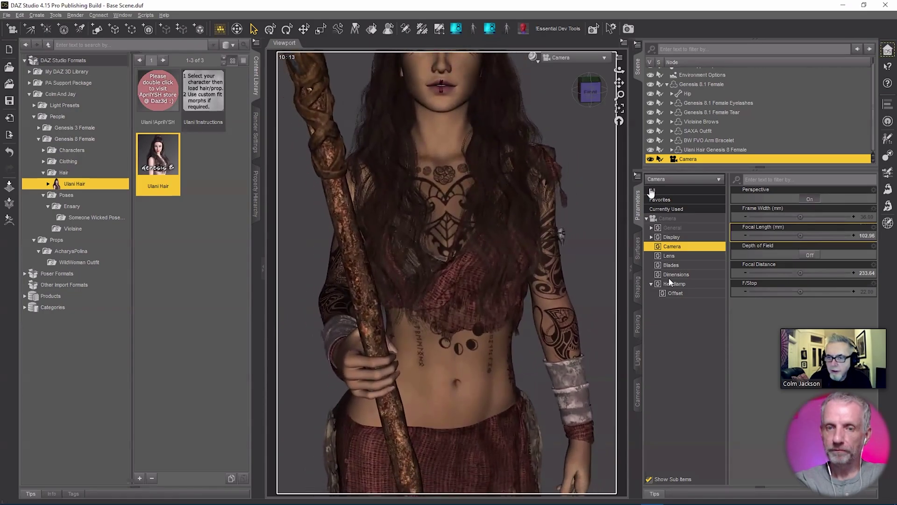
pyautogui.scroll(-5, 545, 183)
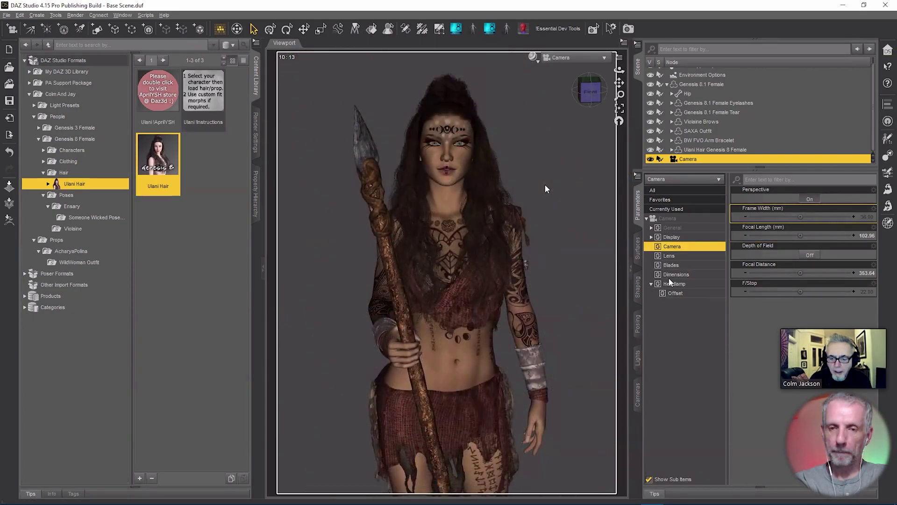
# Set the viewport draw style to NVIDIA Iray and turn on Draw Dome in the Environment render settings
pyautogui.click(533, 56)
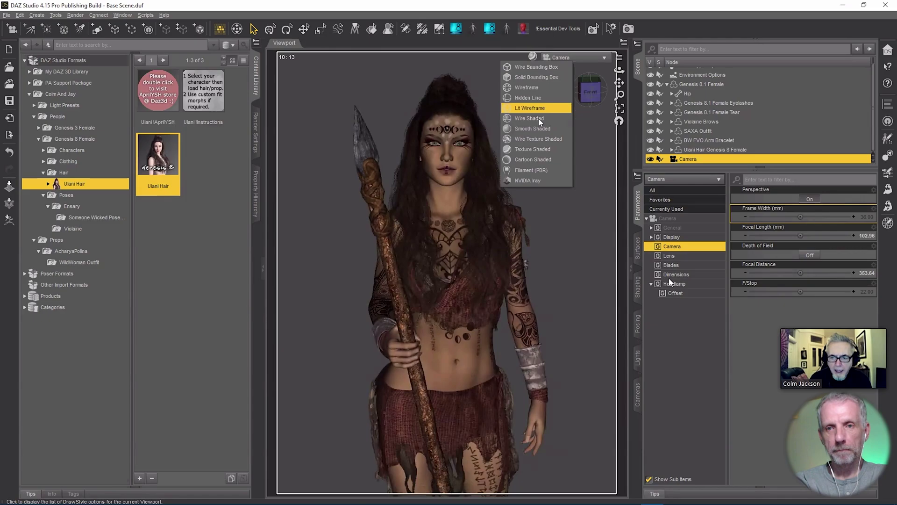
pyautogui.click(541, 185)
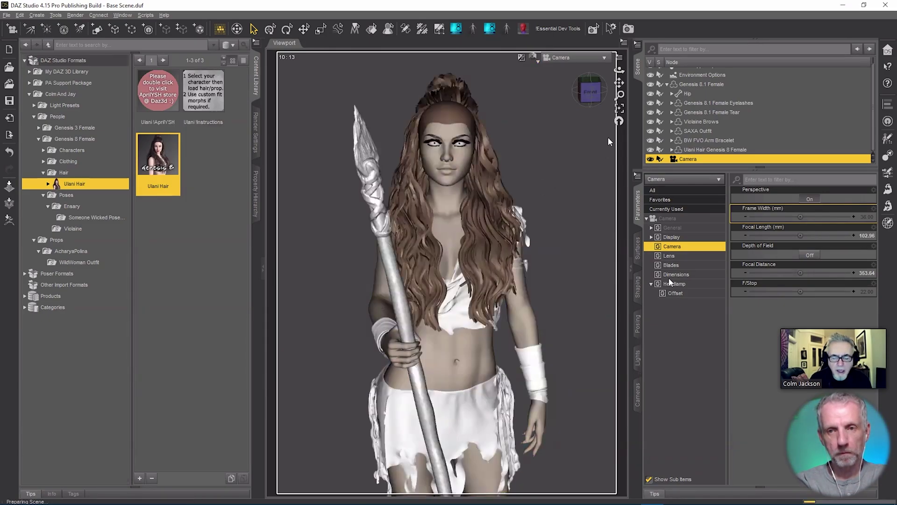
pyautogui.click(256, 133)
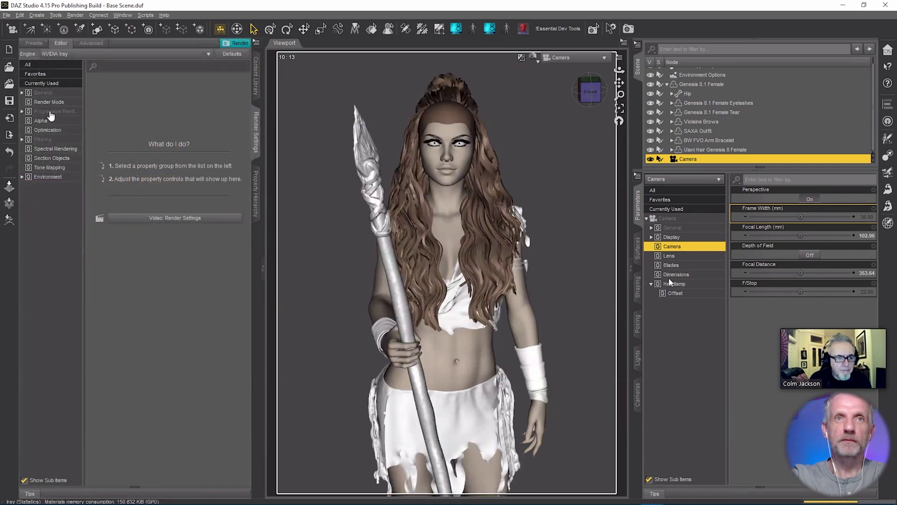
pyautogui.click(48, 176)
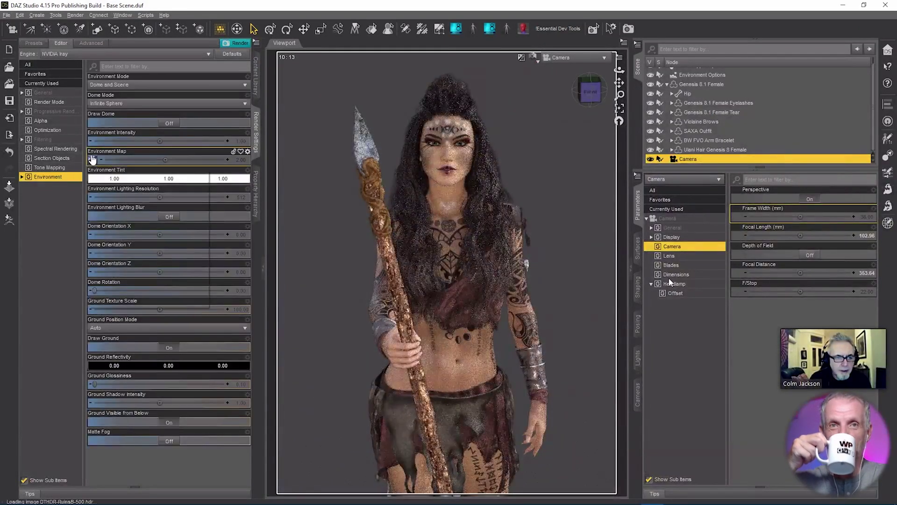
pyautogui.moveTo(93, 161)
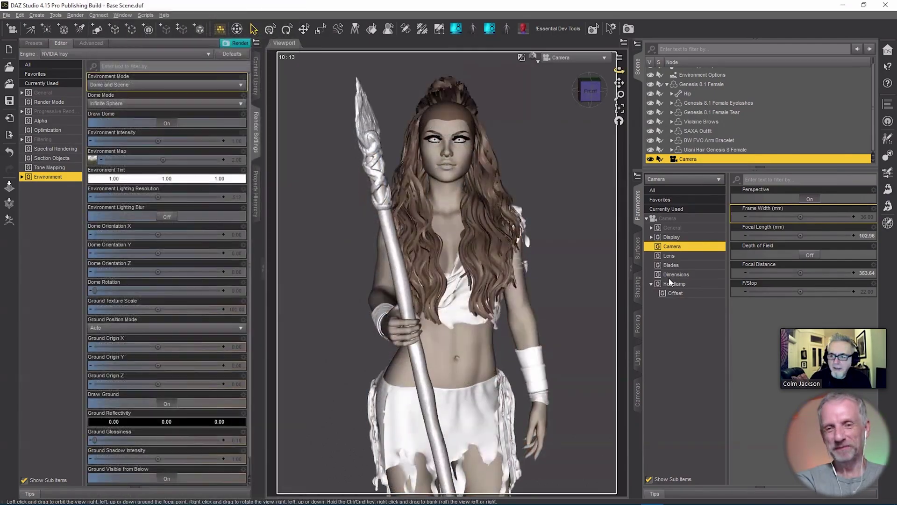
# Set the camera's Headlamp Mode to Off
pyautogui.click(673, 284)
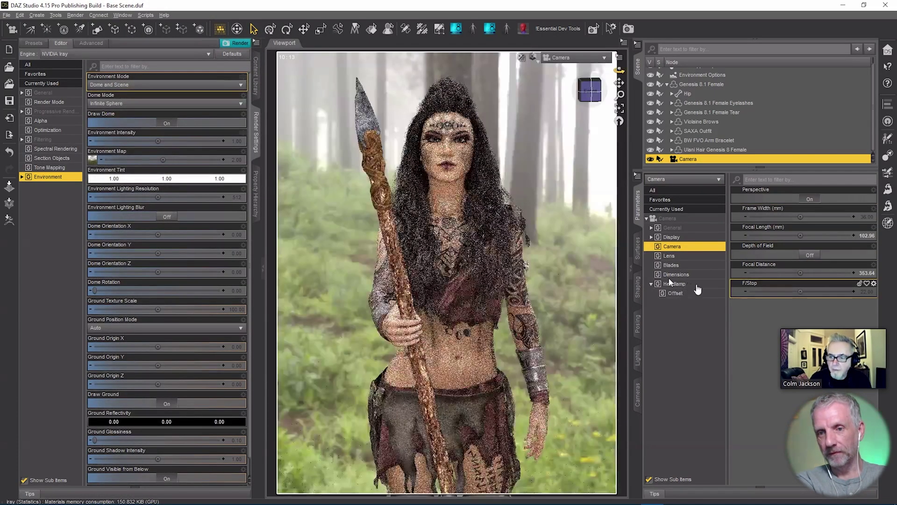
pyautogui.click(774, 198)
pyautogui.click(756, 228)
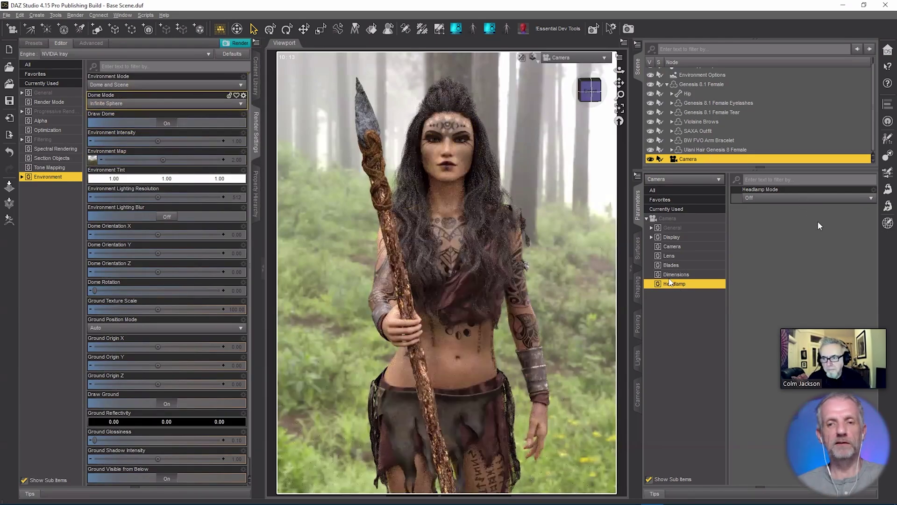
# Try the camera's headlamp switched on with its intensity lowered to 0.20, and return Headlamp Mode to Off
pyautogui.click(770, 198)
pyautogui.click(756, 221)
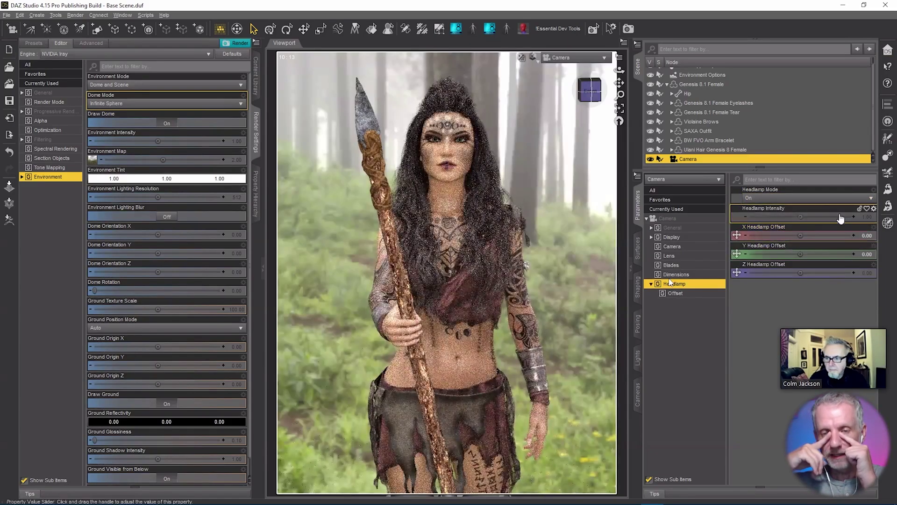
pyautogui.click(865, 218)
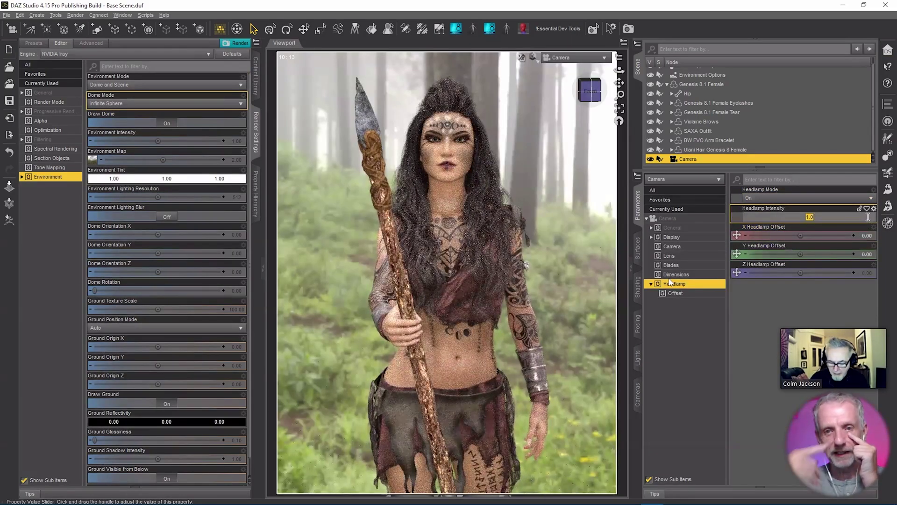
pyautogui.press('BackSpace')
pyautogui.write('0')
pyautogui.press('Return')
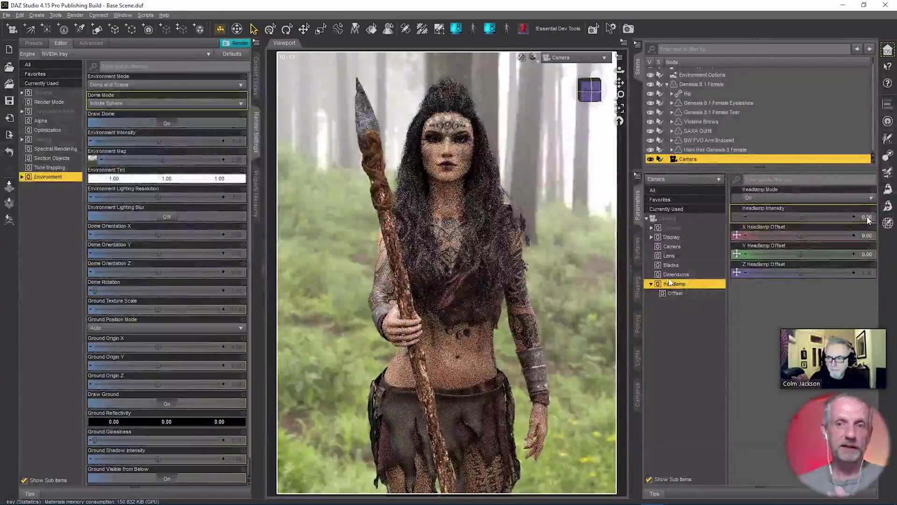
pyautogui.click(868, 218)
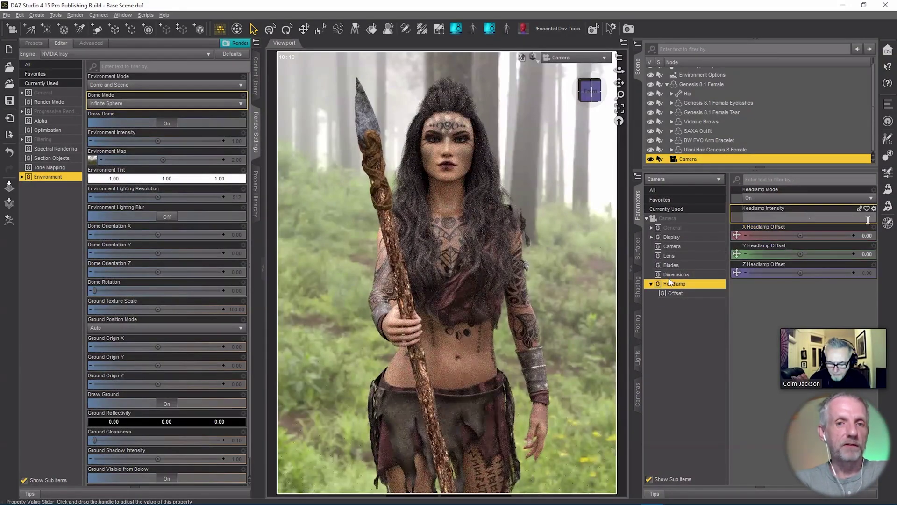
pyautogui.press('Return')
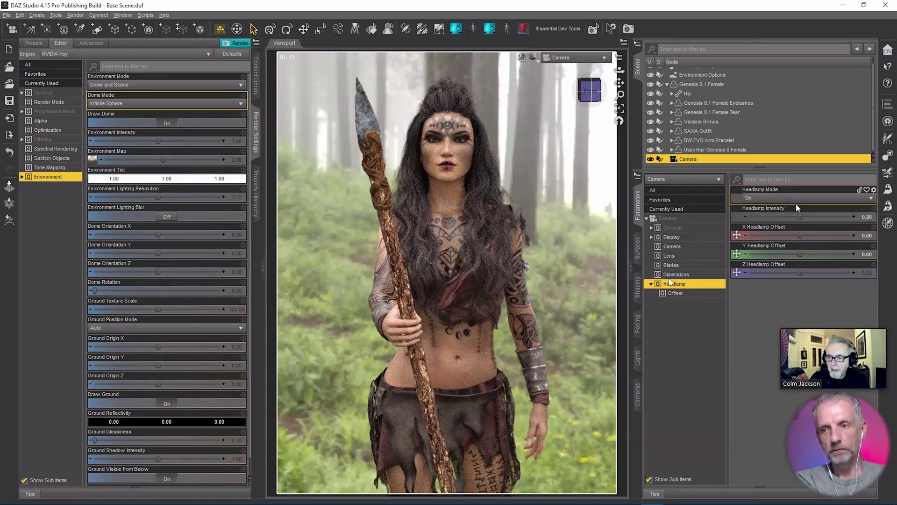
pyautogui.click(771, 199)
pyautogui.click(761, 228)
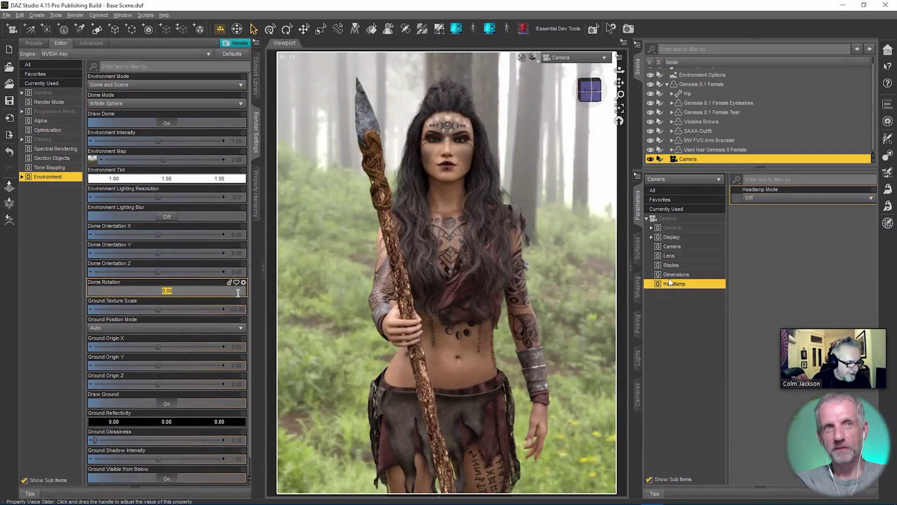
# Set the environment's Dome Rotation to 18 and orbit the camera slightly around the figure
pyautogui.write('18')
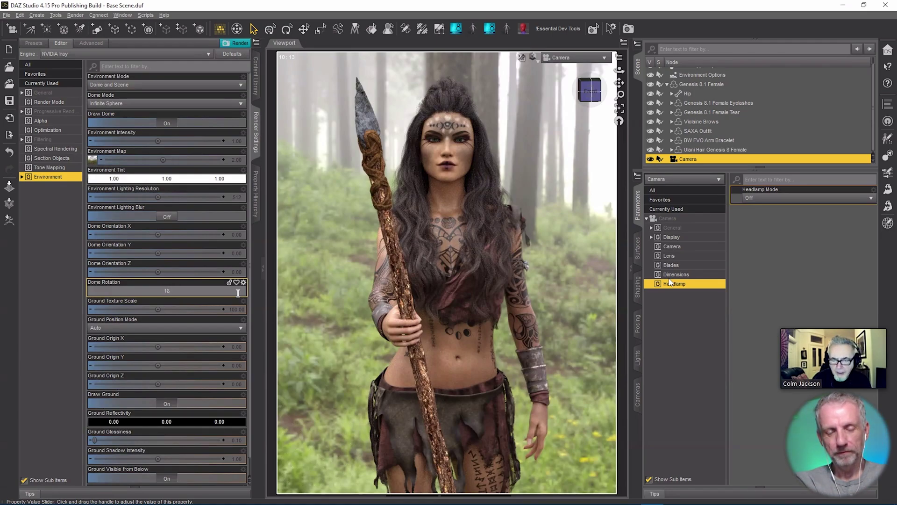
pyautogui.press('Return')
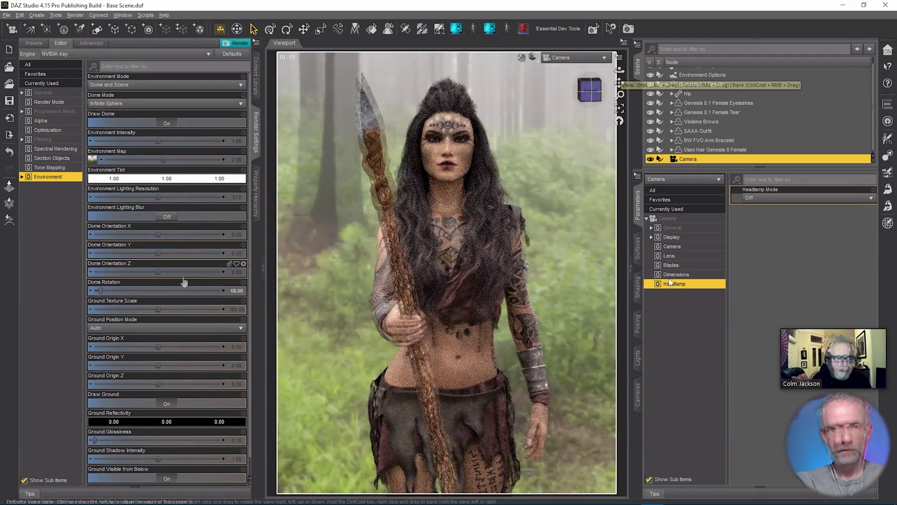
pyautogui.moveTo(619, 70); pyautogui.dragTo(624, 79)
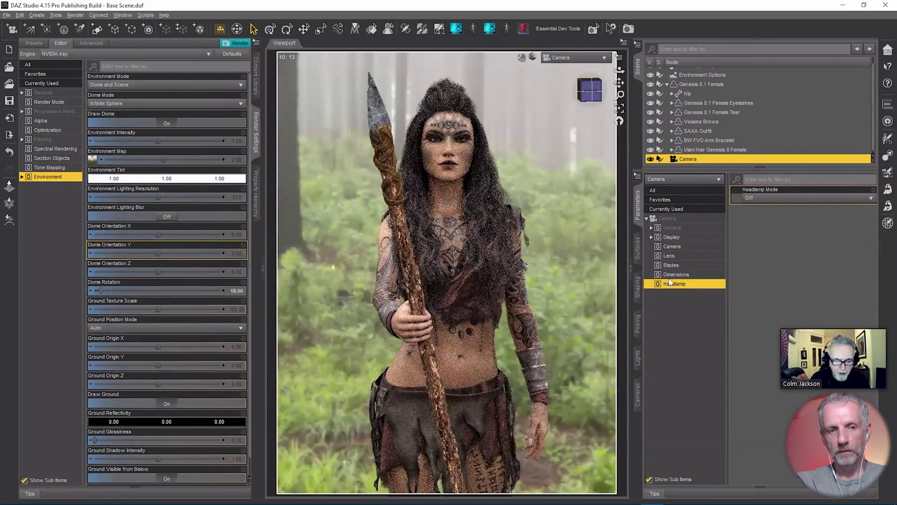
pyautogui.scroll(-1, 167, 252)
# Switch to Photos to compare the processed reference image with the viewport, and close the image
pyautogui.moveTo(240, 495)
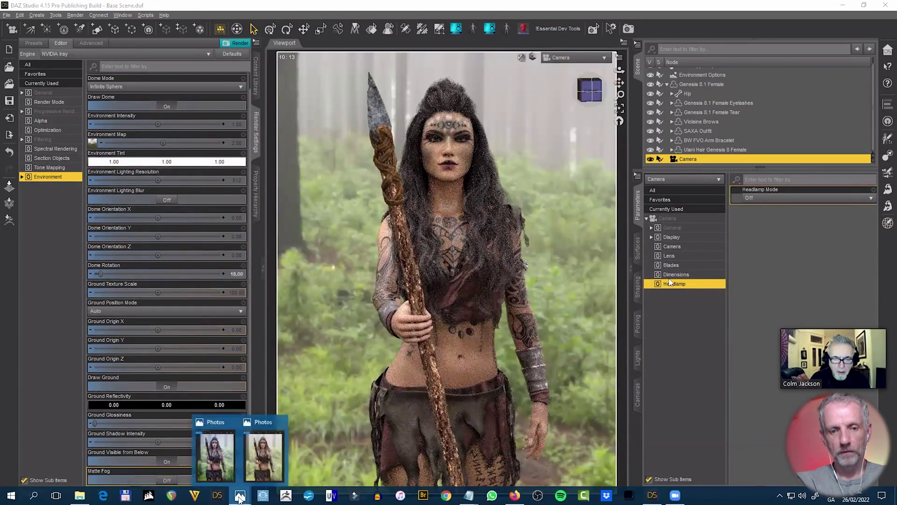
pyautogui.click(213, 456)
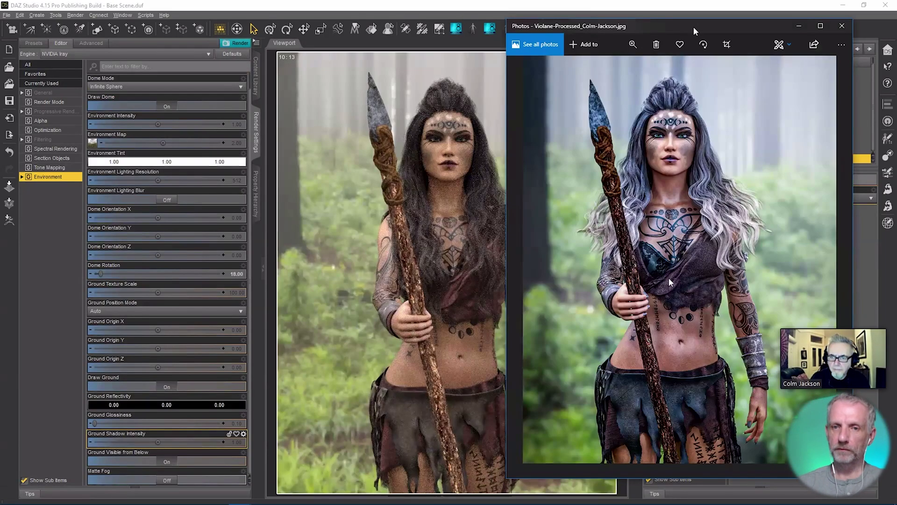
pyautogui.hotkey('alt', 'F4')
# Set the Genesis 8.1 Female figure's Y Rotate to -125.25
pyautogui.click(699, 91)
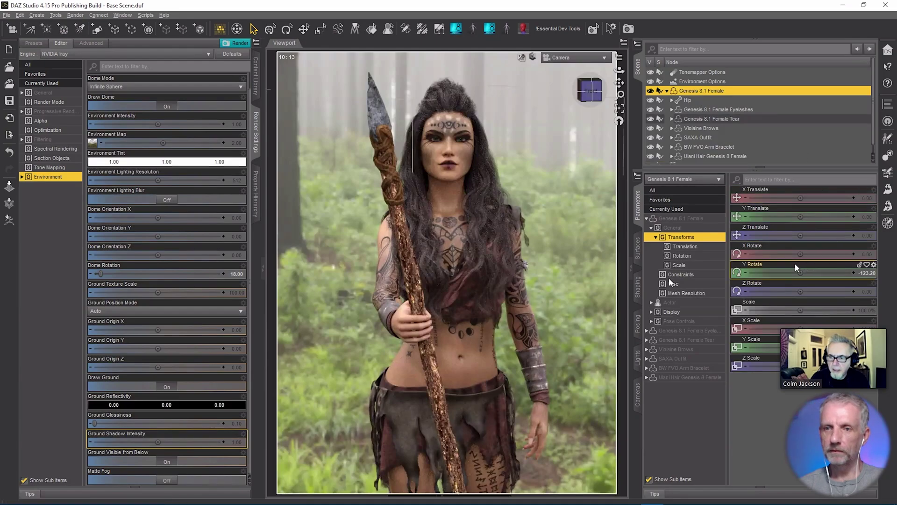
pyautogui.moveTo(801, 273); pyautogui.dragTo(799, 273)
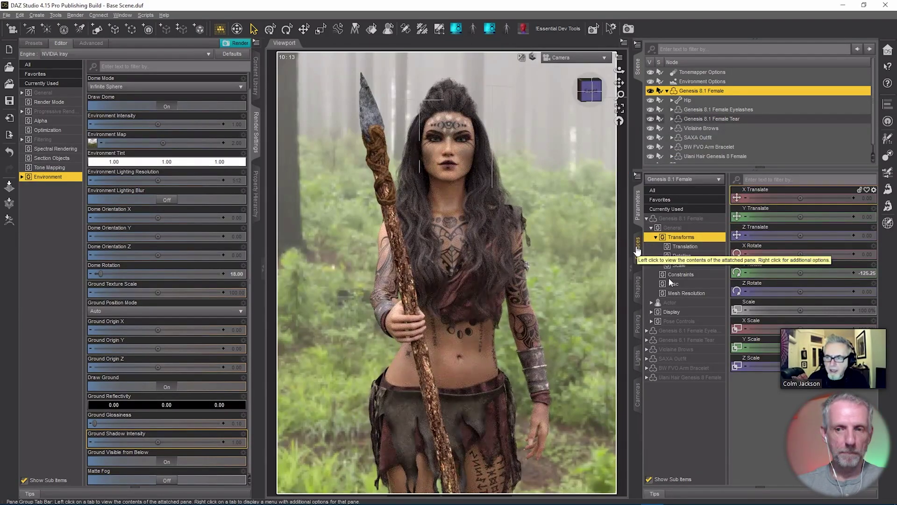
# Select the Arms, Body, Ears, Face, Head and Legs surfaces of Genesis 8.1 Female for editing
pyautogui.click(637, 247)
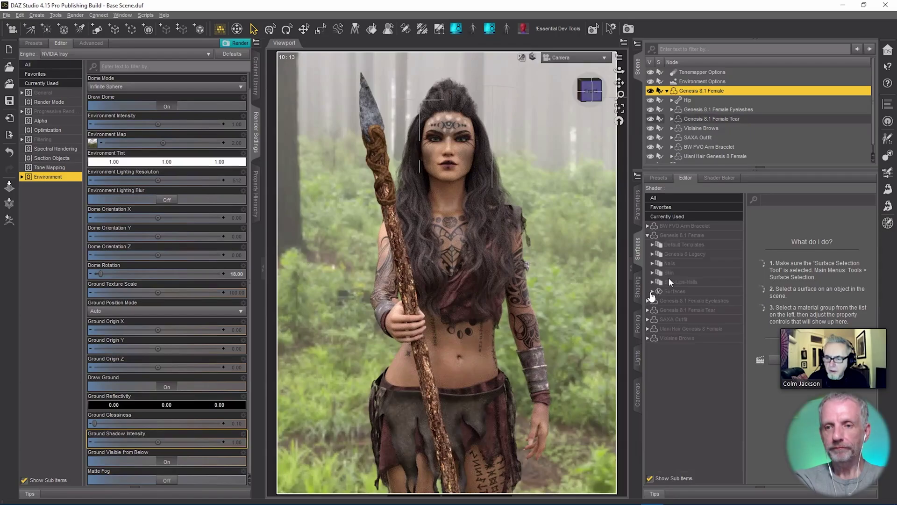
pyautogui.click(652, 292)
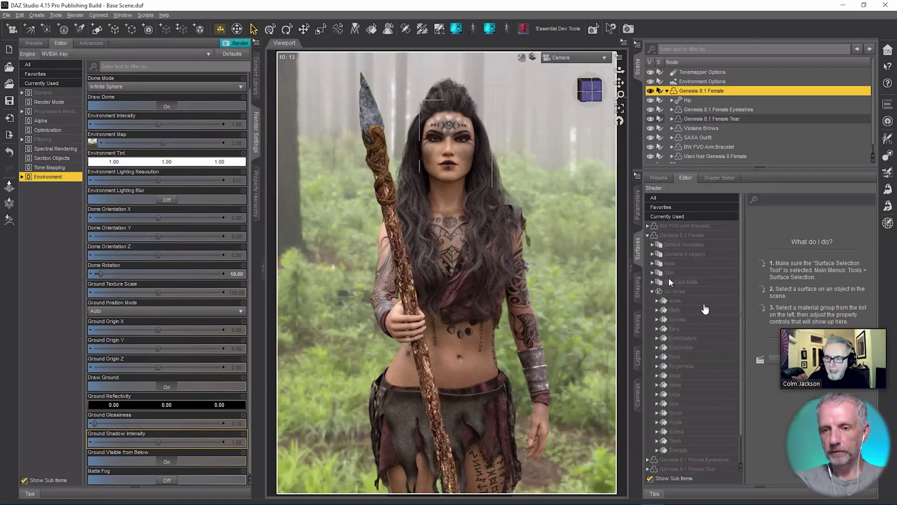
pyautogui.click(700, 302)
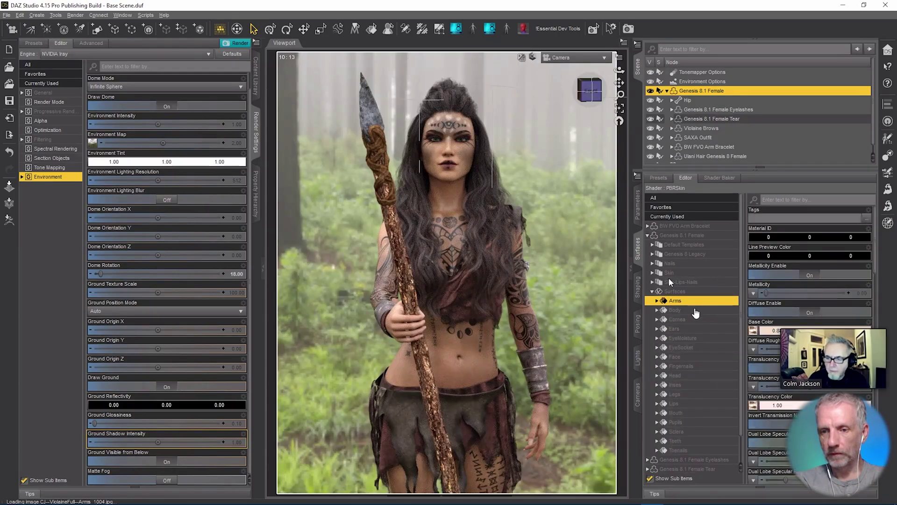
pyautogui.keyDown('ctrl'); pyautogui.click(695, 311); pyautogui.keyUp('ctrl')
pyautogui.keyDown('ctrl'); pyautogui.click(695, 330); pyautogui.keyUp('ctrl')
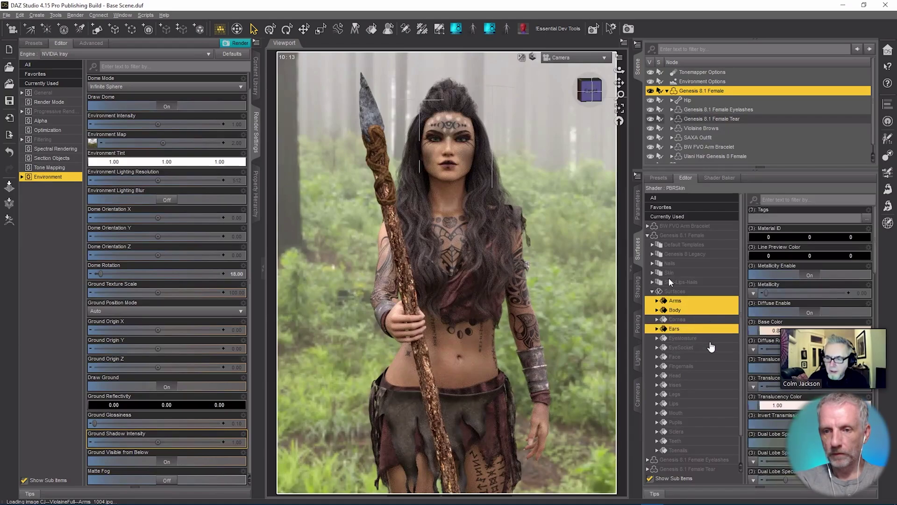
pyautogui.keyDown('ctrl'); pyautogui.click(685, 358); pyautogui.keyUp('ctrl')
pyautogui.keyDown('ctrl'); pyautogui.click(696, 376); pyautogui.keyUp('ctrl')
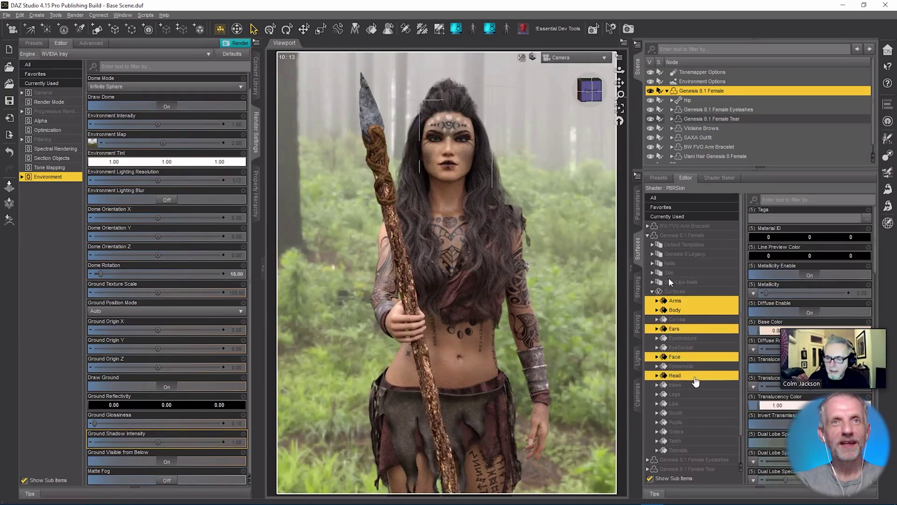
pyautogui.keyDown('ctrl'); pyautogui.click(695, 395); pyautogui.keyUp('ctrl')
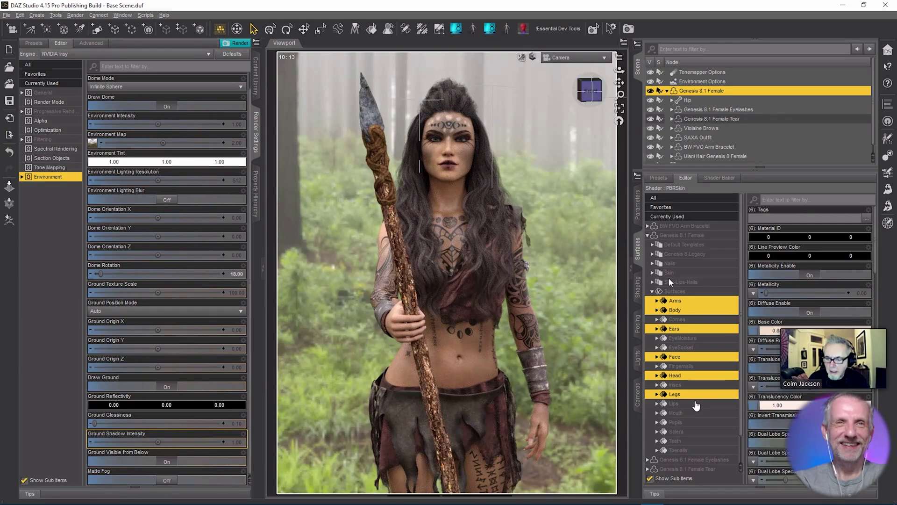
# Apply the Violaine Lip Gloss 04 material from the CJ Violaine Iray lips presets to the figure
pyautogui.click(255, 77)
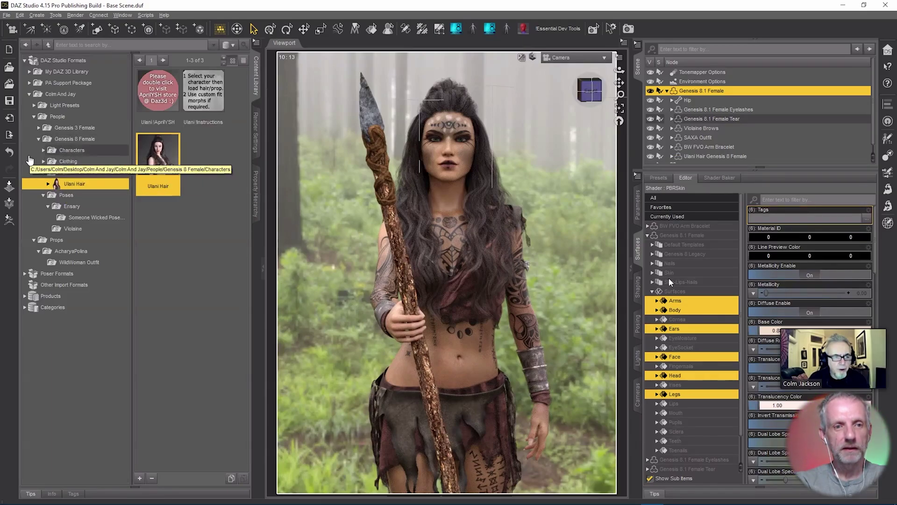
pyautogui.click(43, 150)
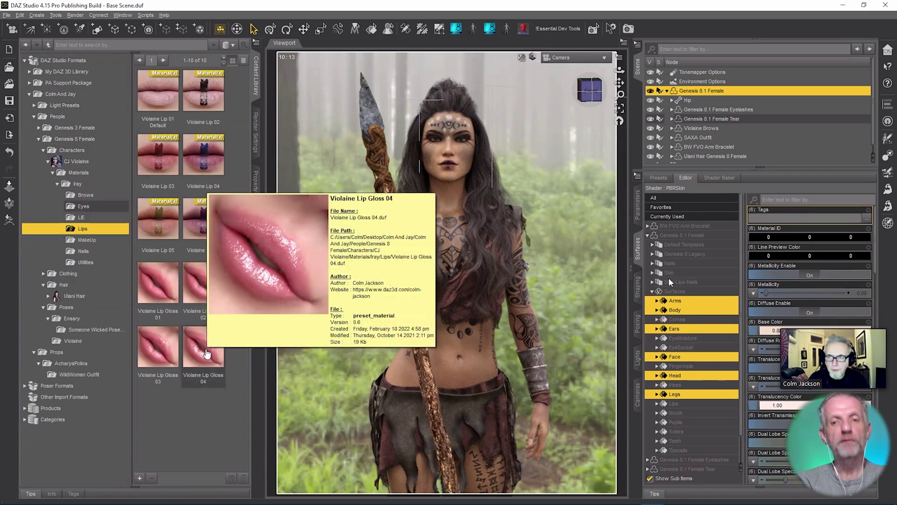
pyautogui.click(207, 354)
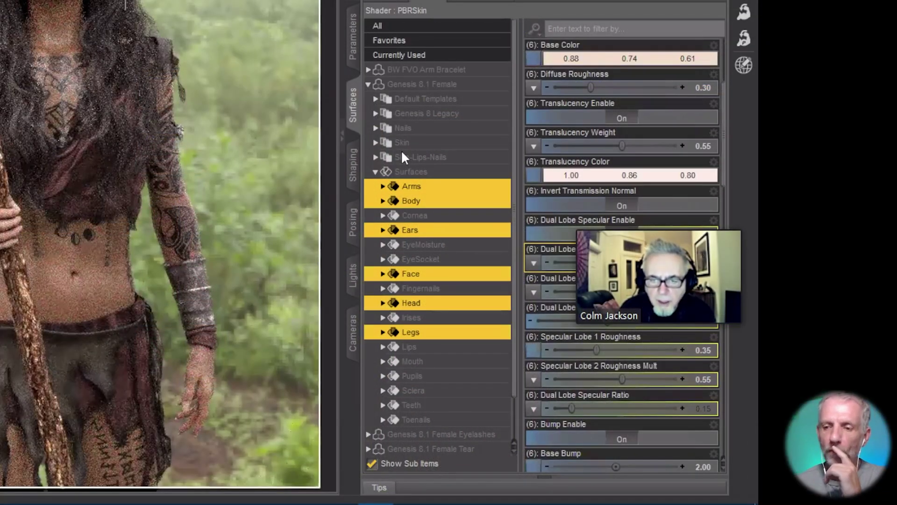
pyautogui.moveTo(687, 234)
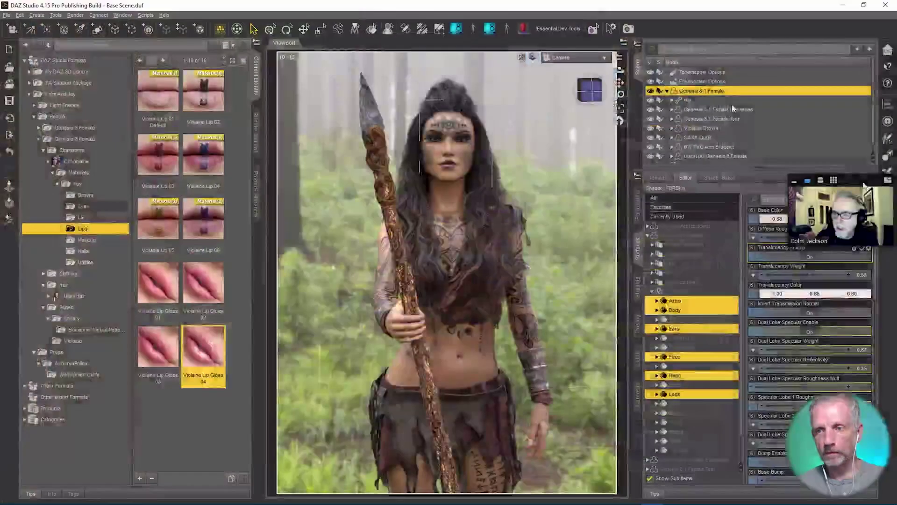
# Apply the Ulani 10 M BrownBlonde material from the Ulani Hair Iray materials to the figure's hair
pyautogui.click(698, 137)
pyautogui.click(48, 296)
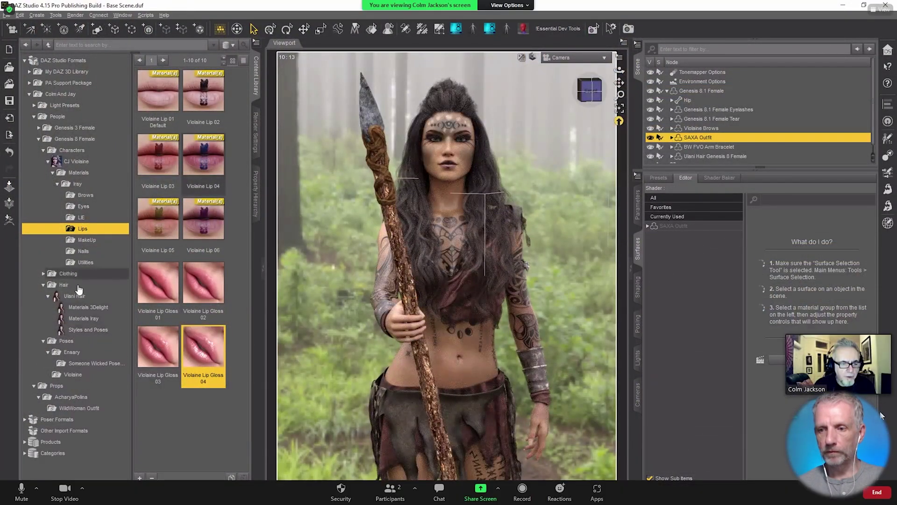
pyautogui.click(84, 320)
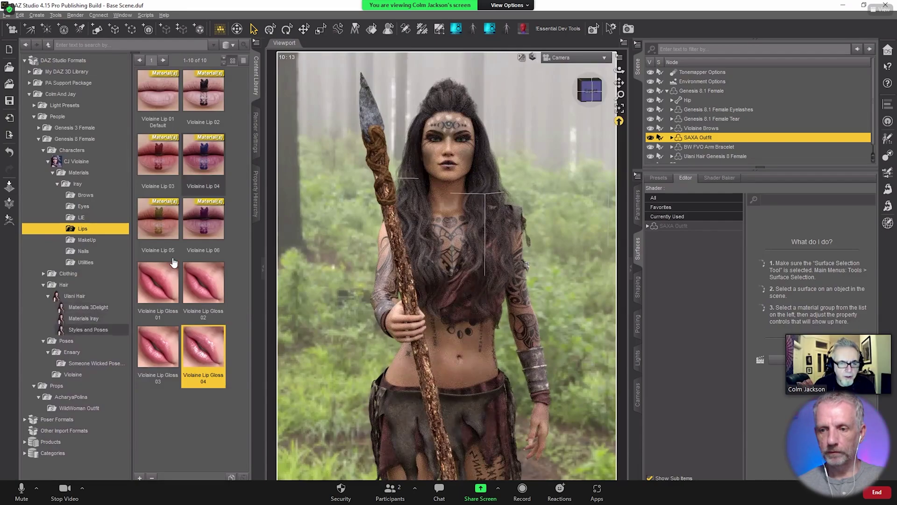
pyautogui.scroll(-3, 197, 218)
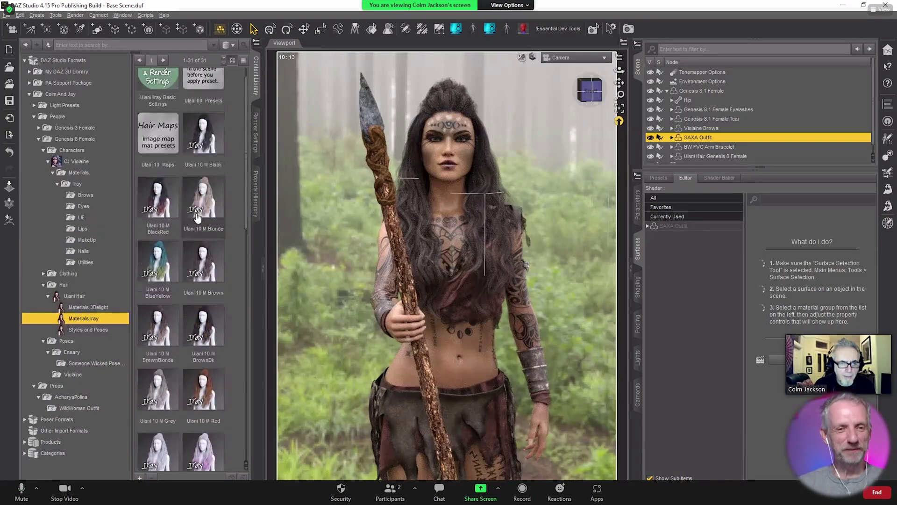
pyautogui.scroll(4, 194, 206)
pyautogui.scroll(-1, 191, 193)
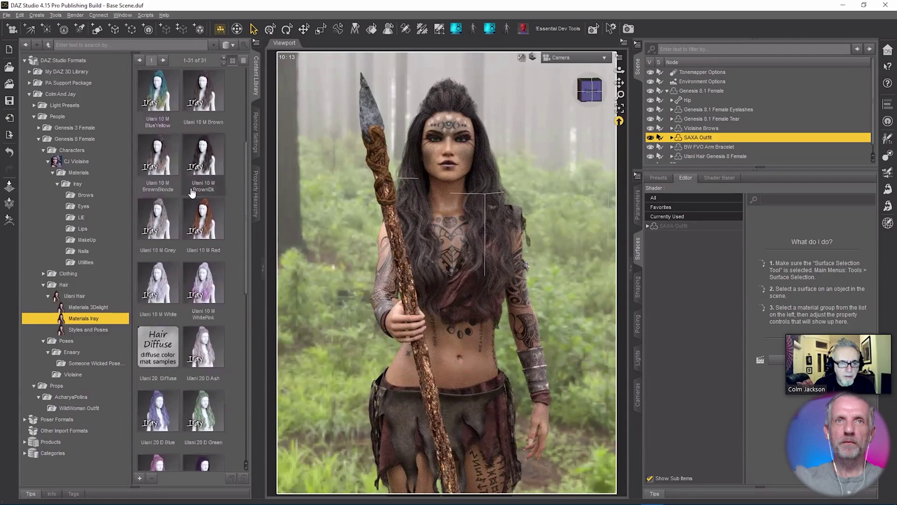
pyautogui.doubleClick(156, 175)
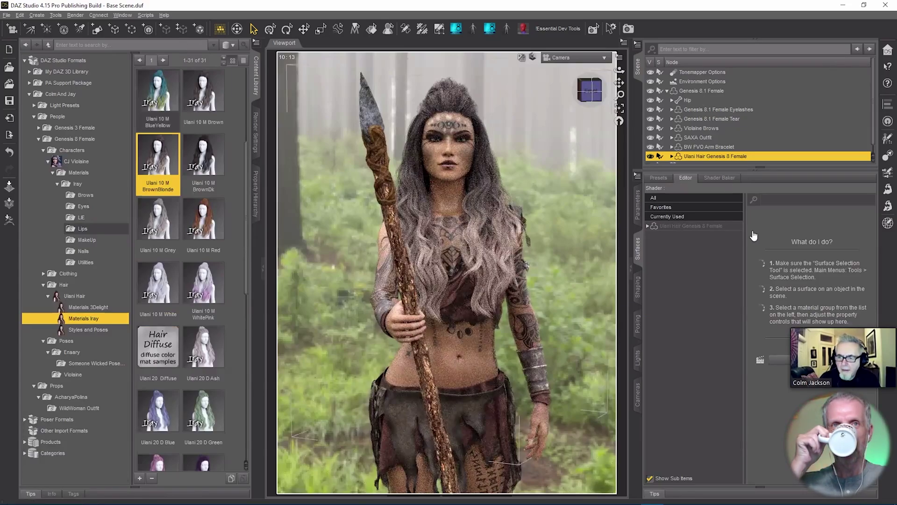
# Convert the Ulani Hair Genesis 8 Female geometry to SubD from its Base mesh resolution
pyautogui.click(639, 207)
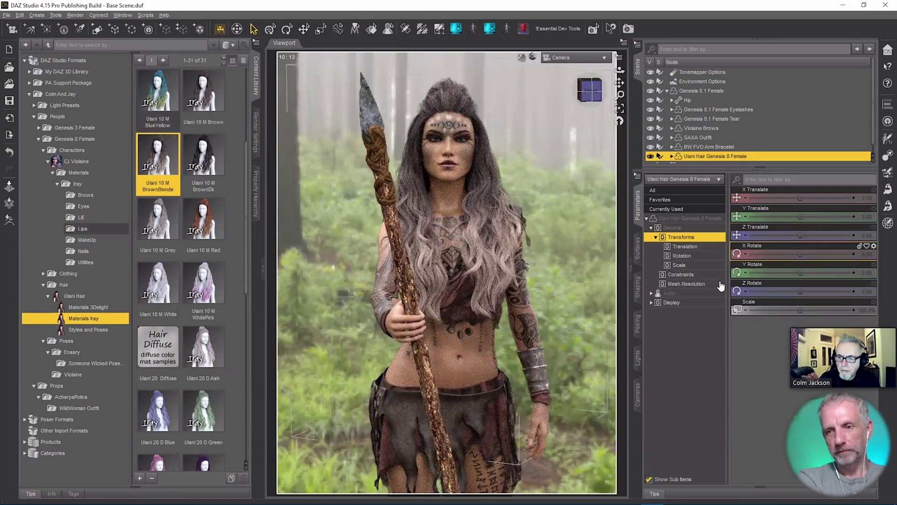
pyautogui.click(699, 286)
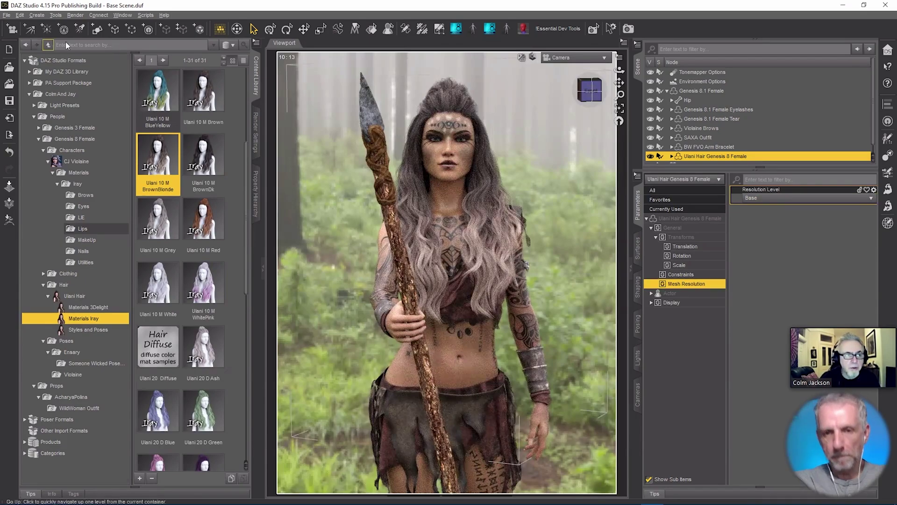
pyautogui.click(19, 16)
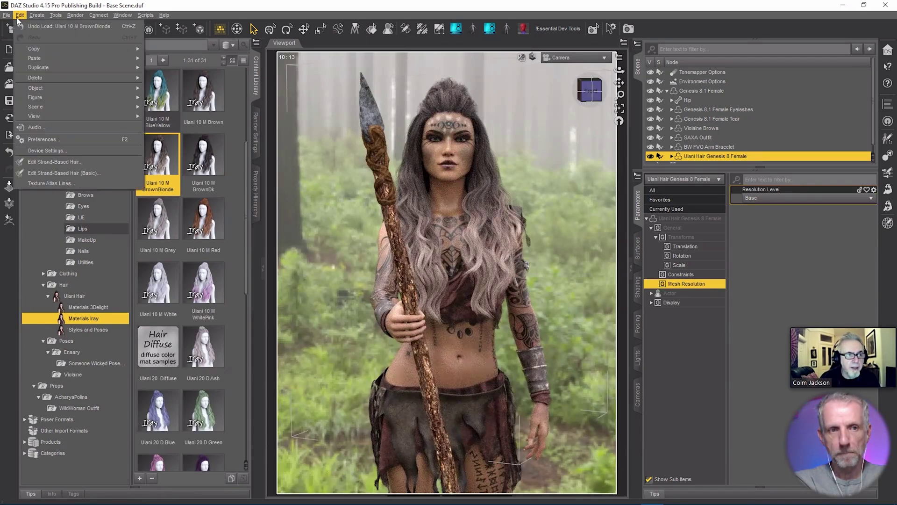
pyautogui.moveTo(42, 99)
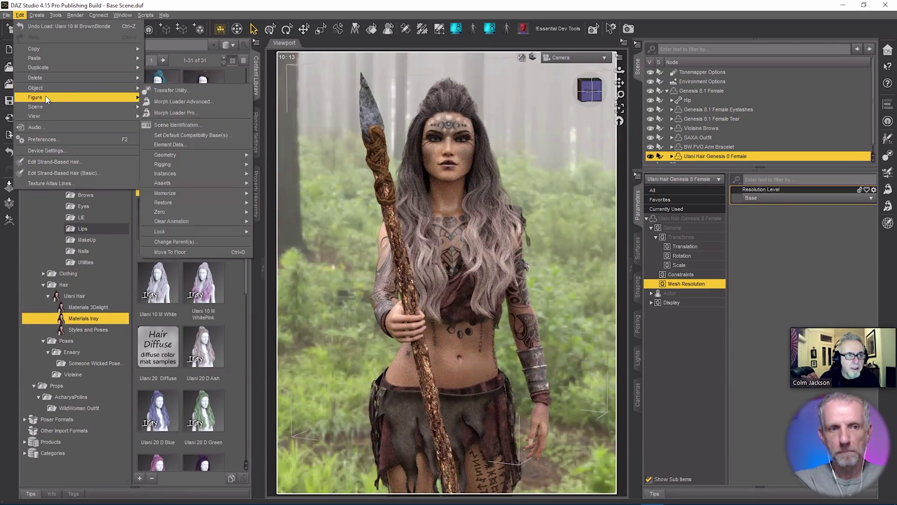
pyautogui.moveTo(211, 184)
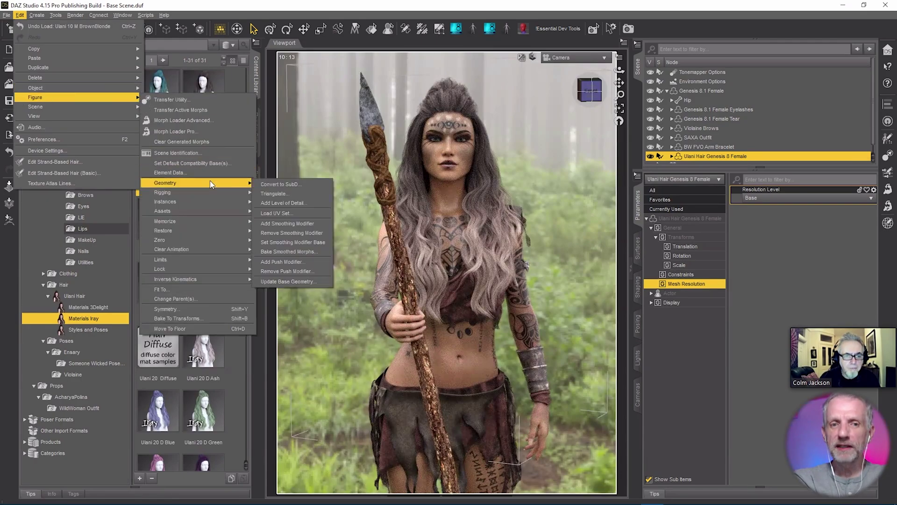
pyautogui.click(277, 187)
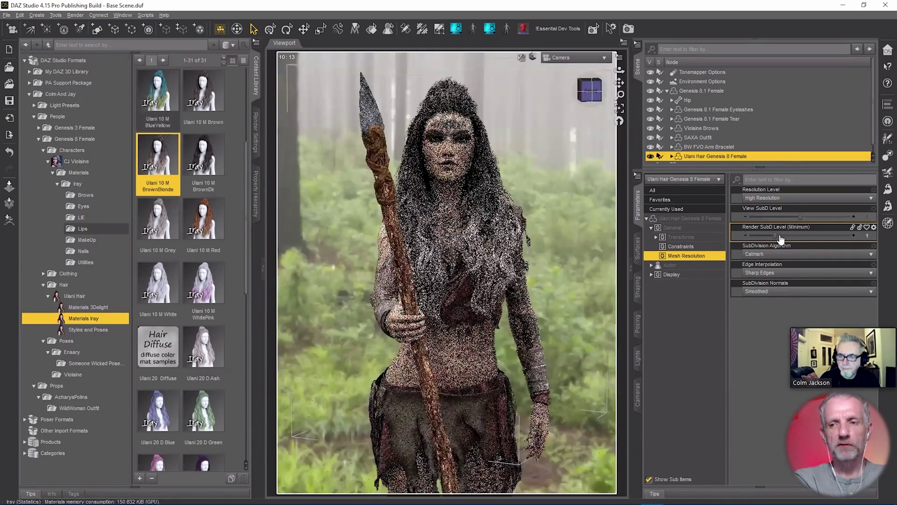
# Set the Ulani hair's Render SubD Level (Minimum) to 3
pyautogui.click(867, 235)
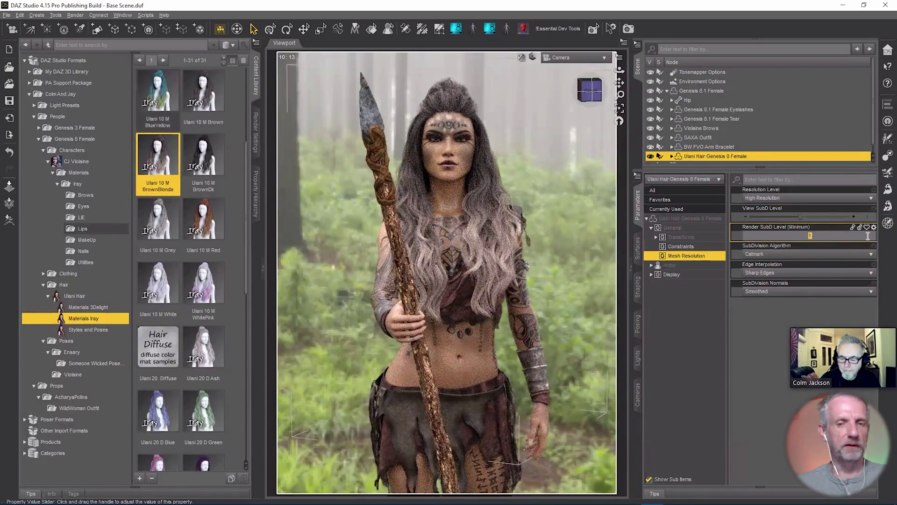
pyautogui.write('3')
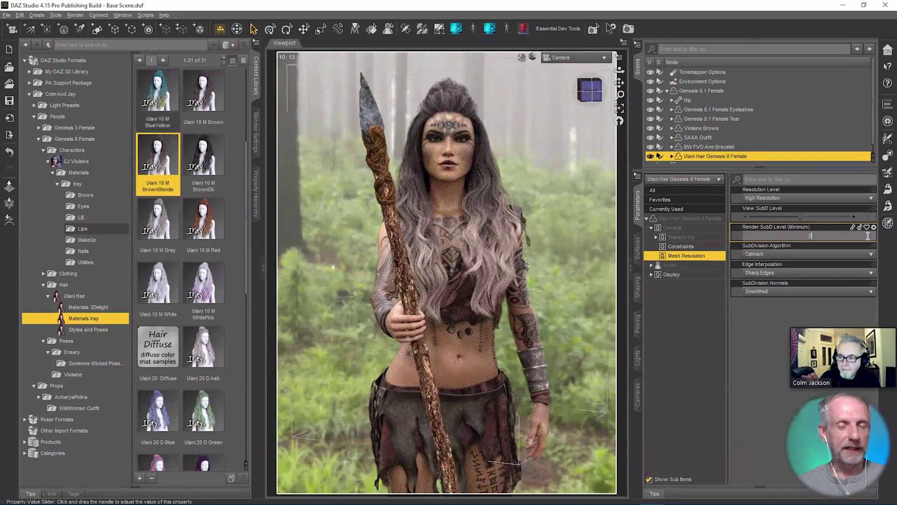
pyautogui.press('Return')
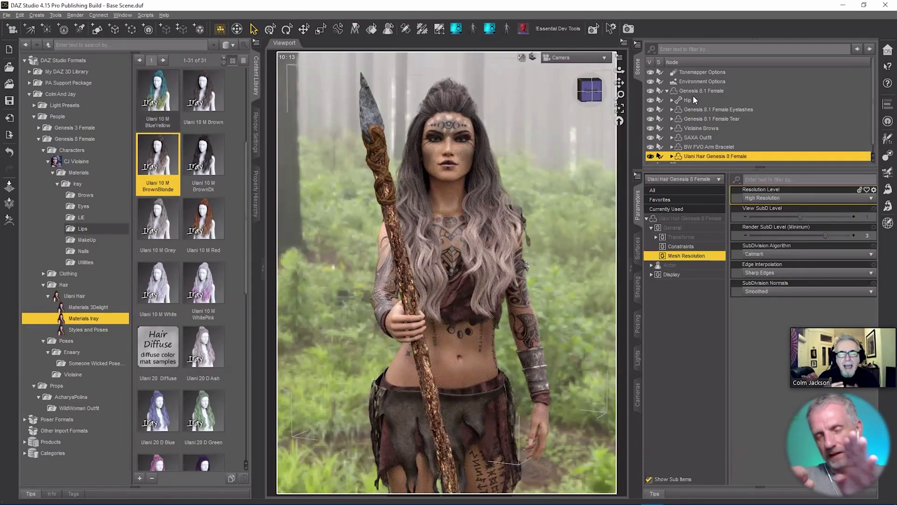
# With Genesis 8.1 Female selected, raise the Ulani hair's Render SubD Level (Minimum) to 4 under its mesh resolution
pyautogui.click(719, 91)
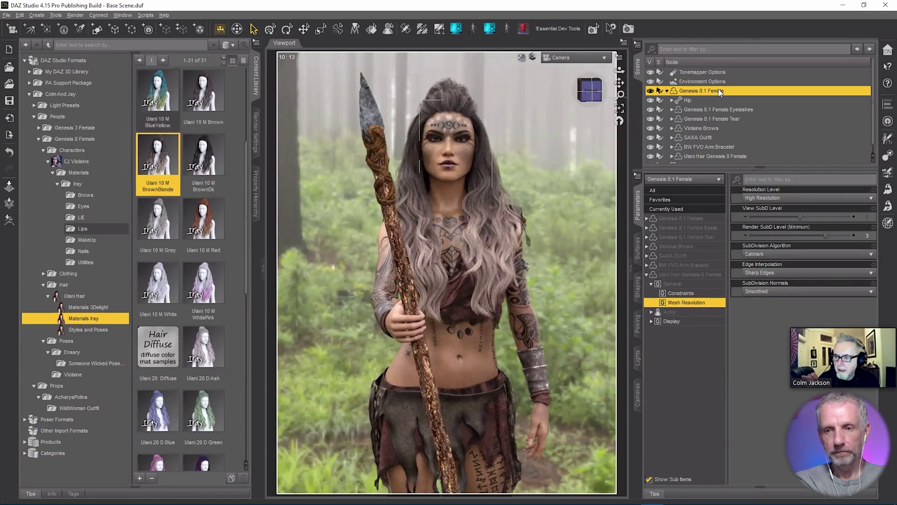
pyautogui.moveTo(825, 235); pyautogui.dragTo(832, 235)
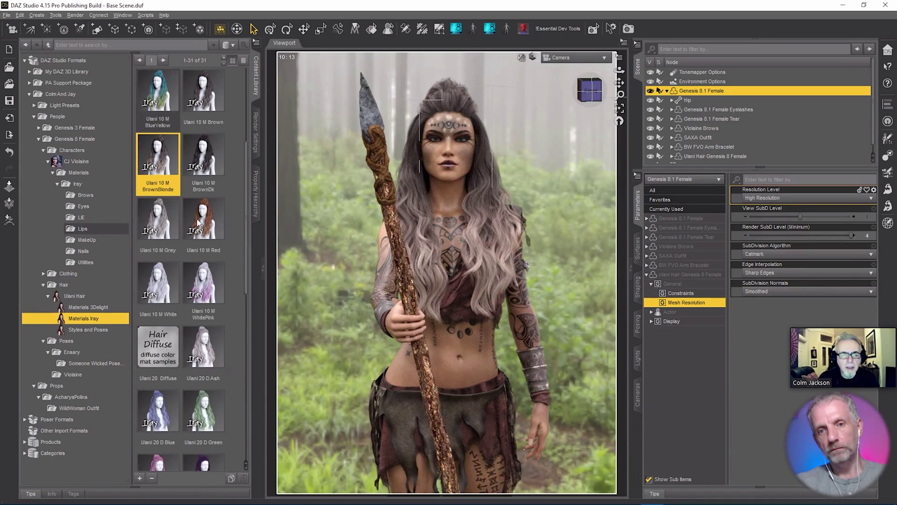
# Set the render's global pixel size width to 3000 with proportions constrained
pyautogui.click(255, 132)
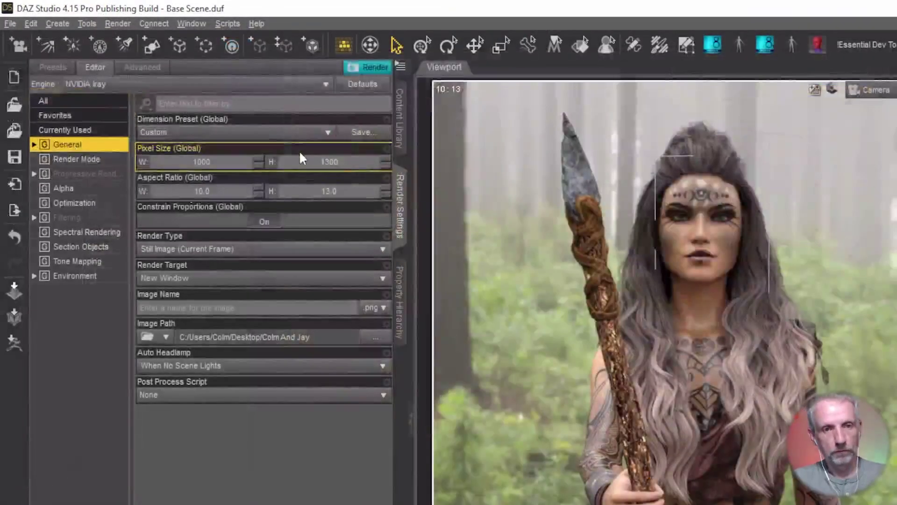
pyautogui.click(150, 103)
pyautogui.doubleClick(184, 164)
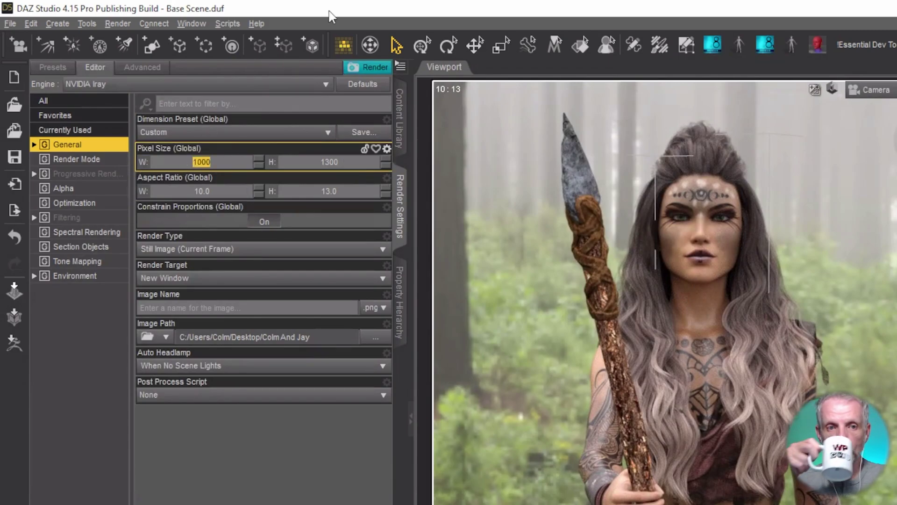
pyautogui.write('3000')
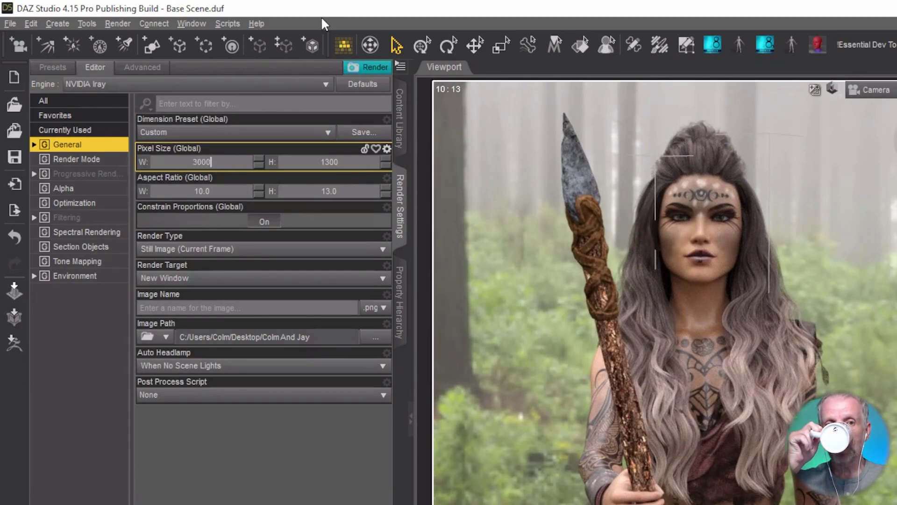
pyautogui.press('Tab')
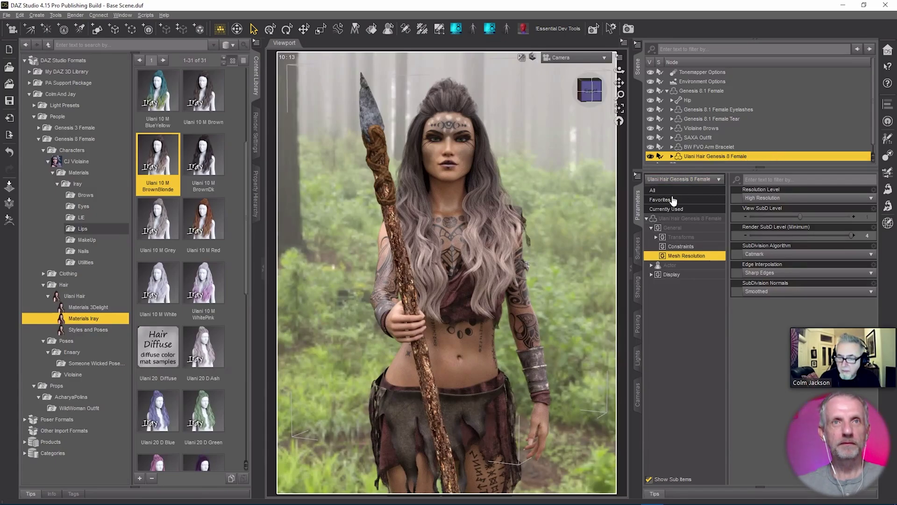
# Examine the Ulani hair's Actor adjustment parameters and its available Styles and Poses presets
pyautogui.click(688, 191)
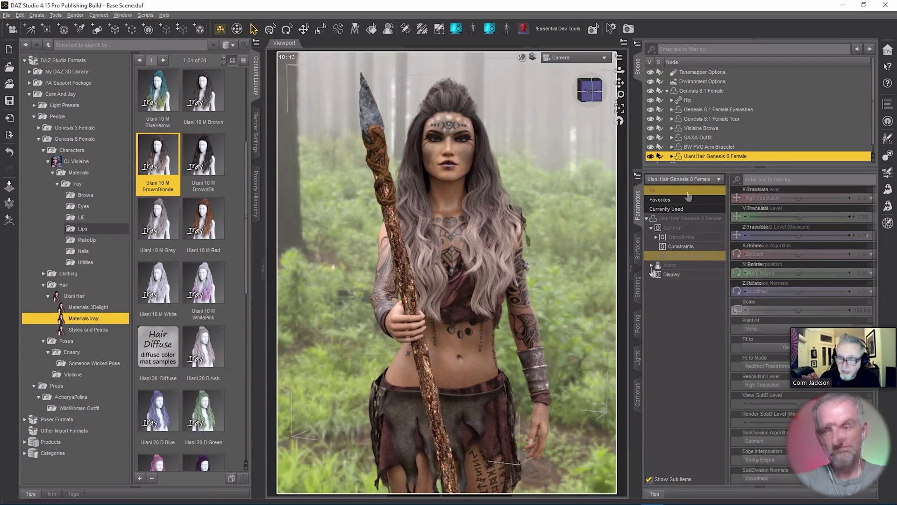
pyautogui.click(652, 266)
pyautogui.click(672, 266)
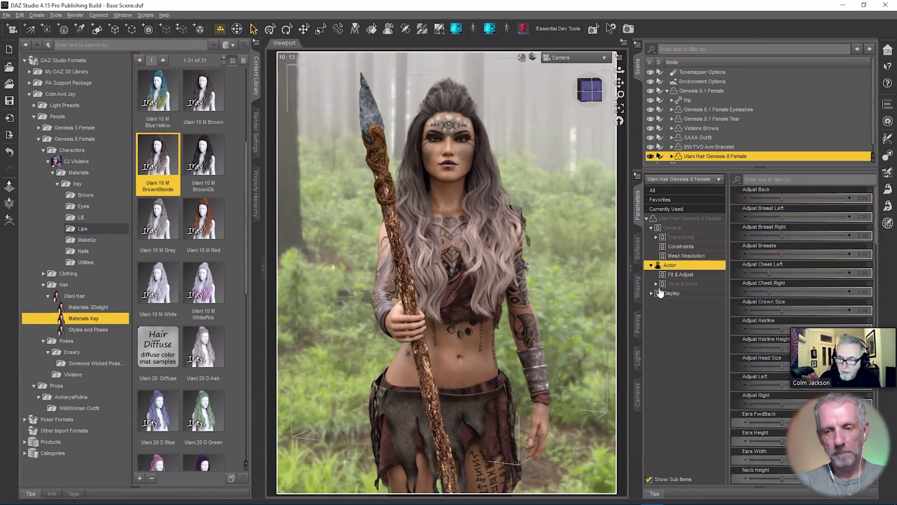
pyautogui.scroll(-3, 801, 301)
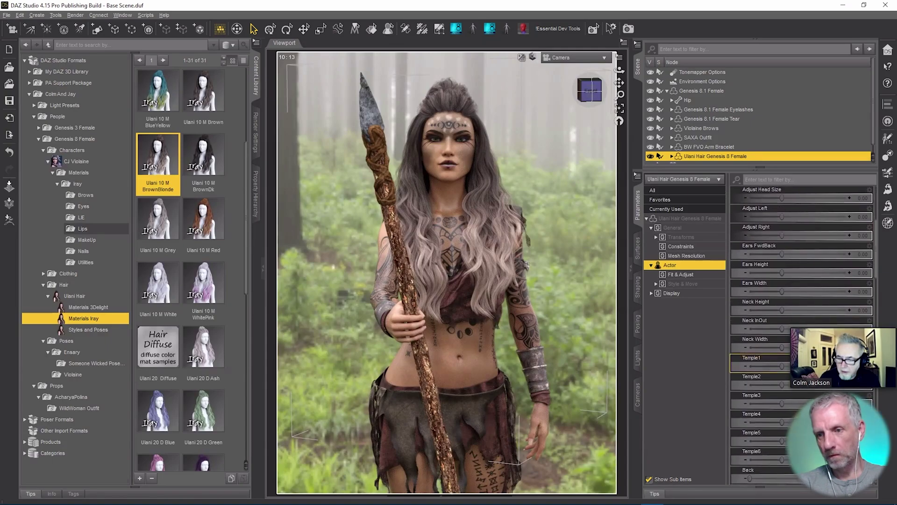
pyautogui.scroll(-1, 800, 360)
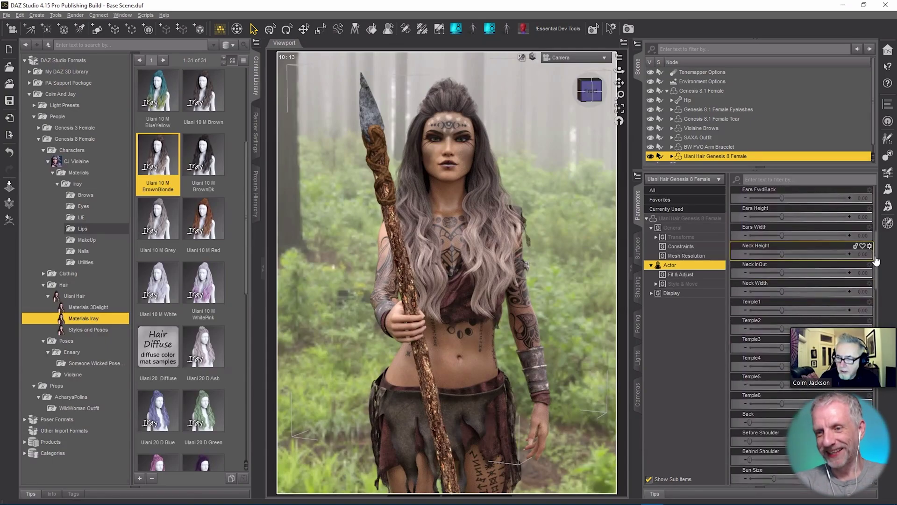
pyautogui.scroll(1, 876, 261)
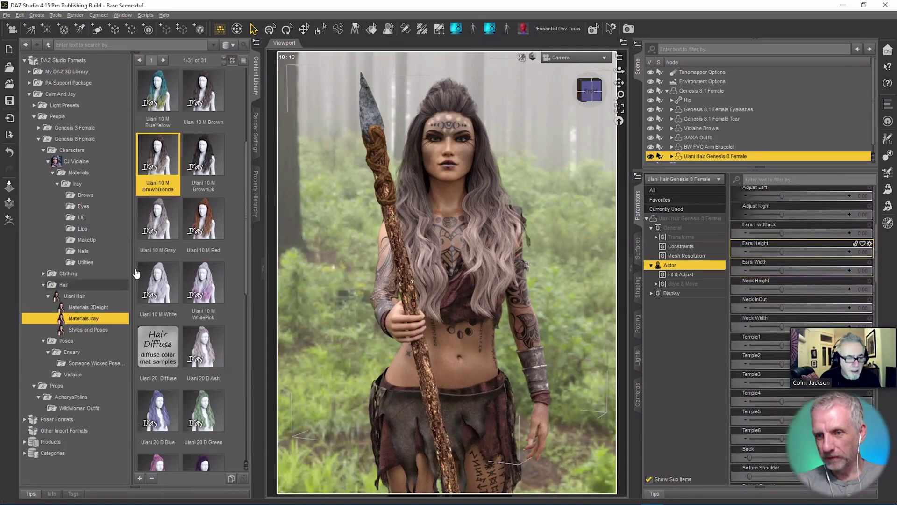
pyautogui.click(87, 330)
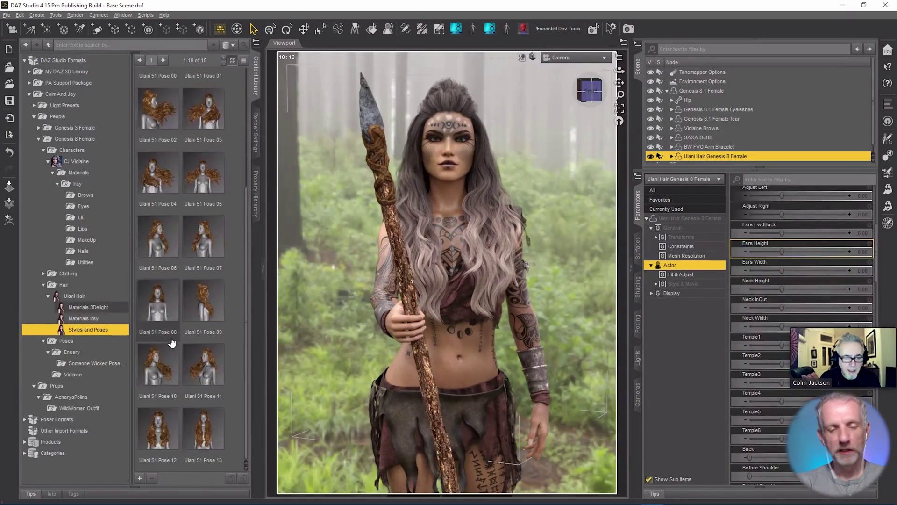
pyautogui.scroll(3, 172, 343)
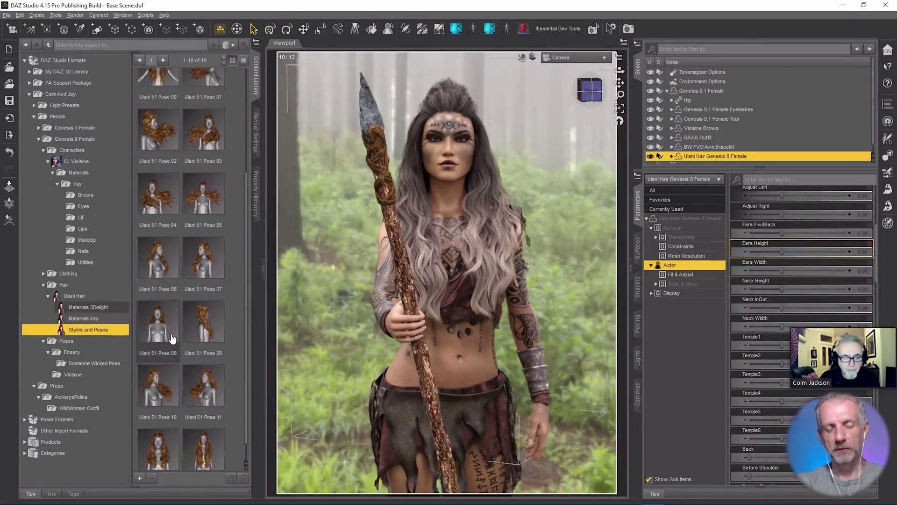
pyautogui.click(79, 285)
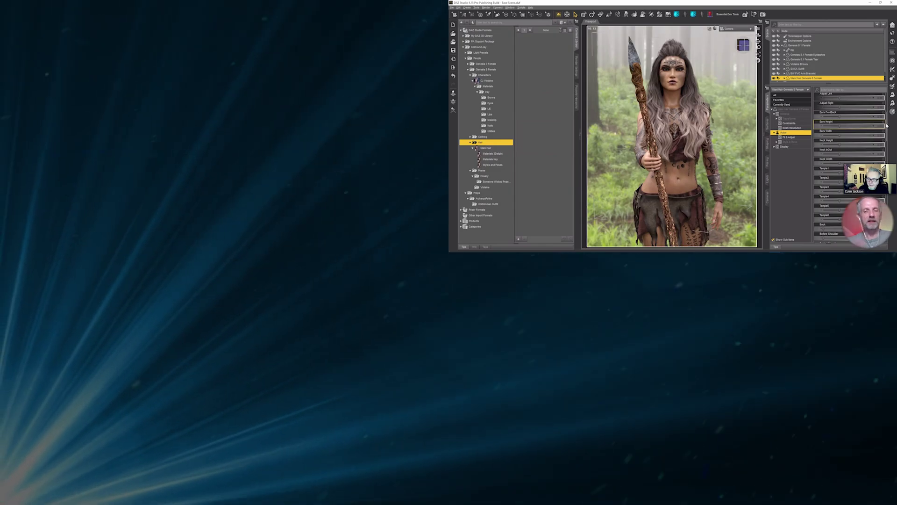
pyautogui.moveTo(887, 126); pyautogui.dragTo(887, 102)
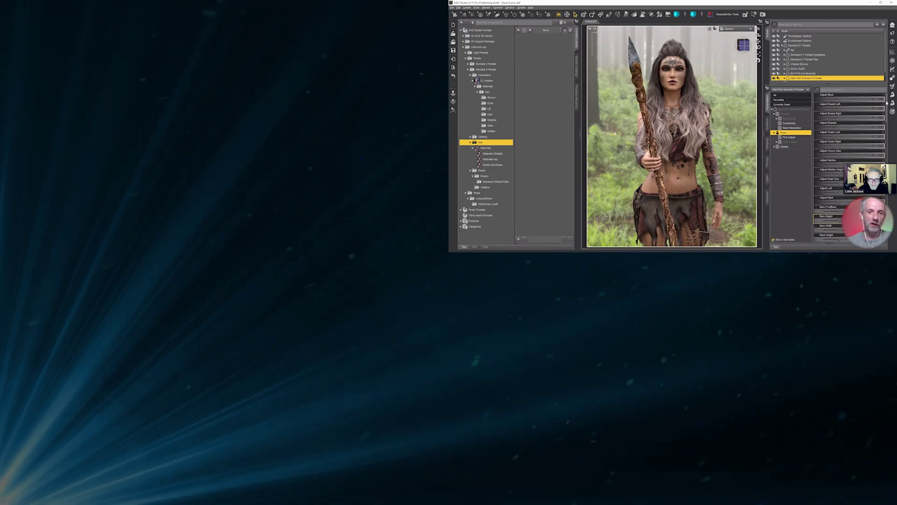